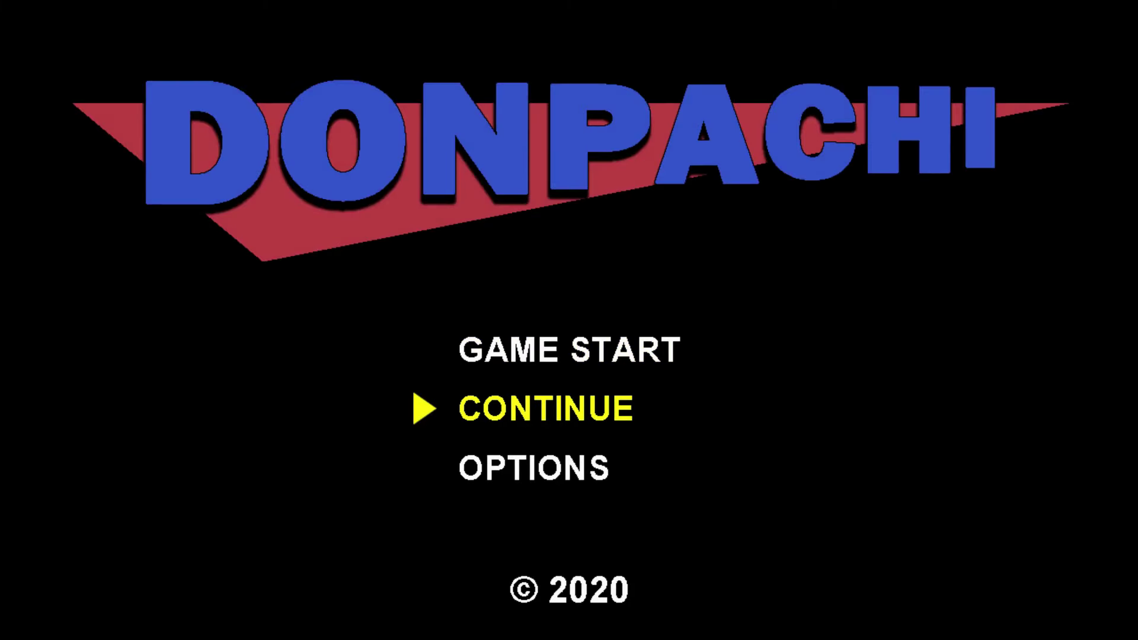
- Check the avatar's options menu with its .glb download, close it, and go to the Mixamo tab
key("Up")
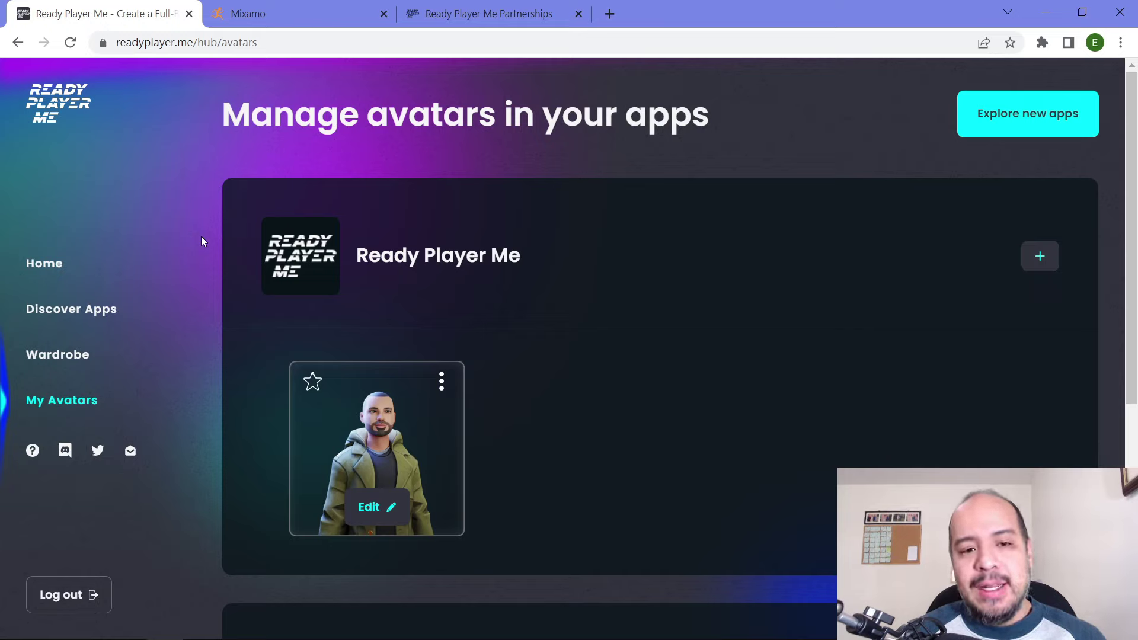
left_click(442, 380)
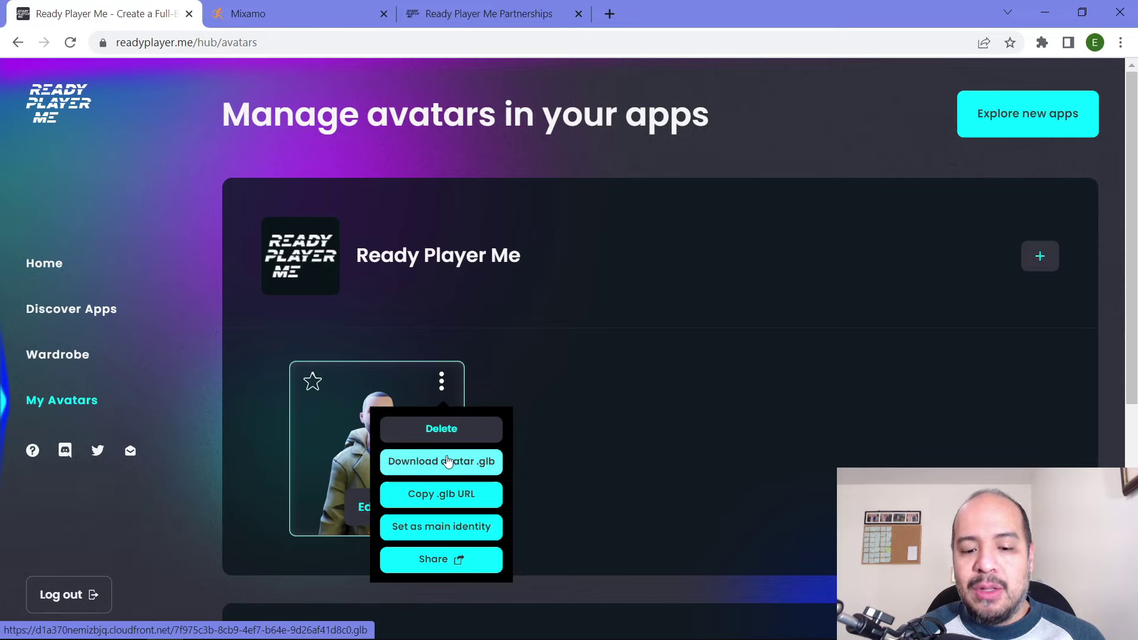
left_click(645, 424)
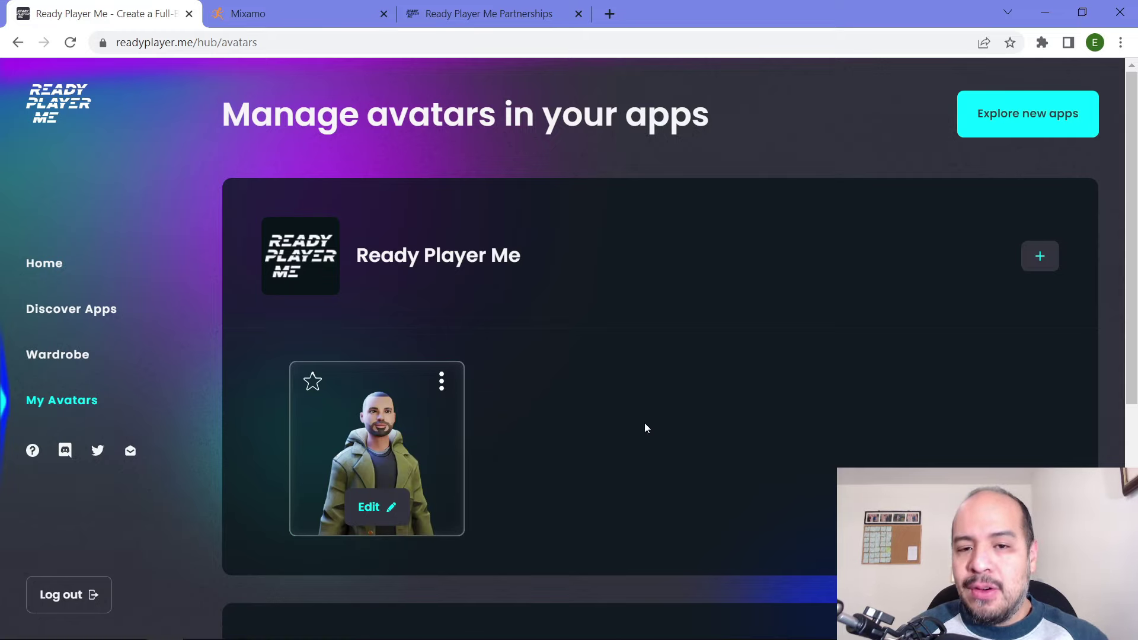
left_click(255, 13)
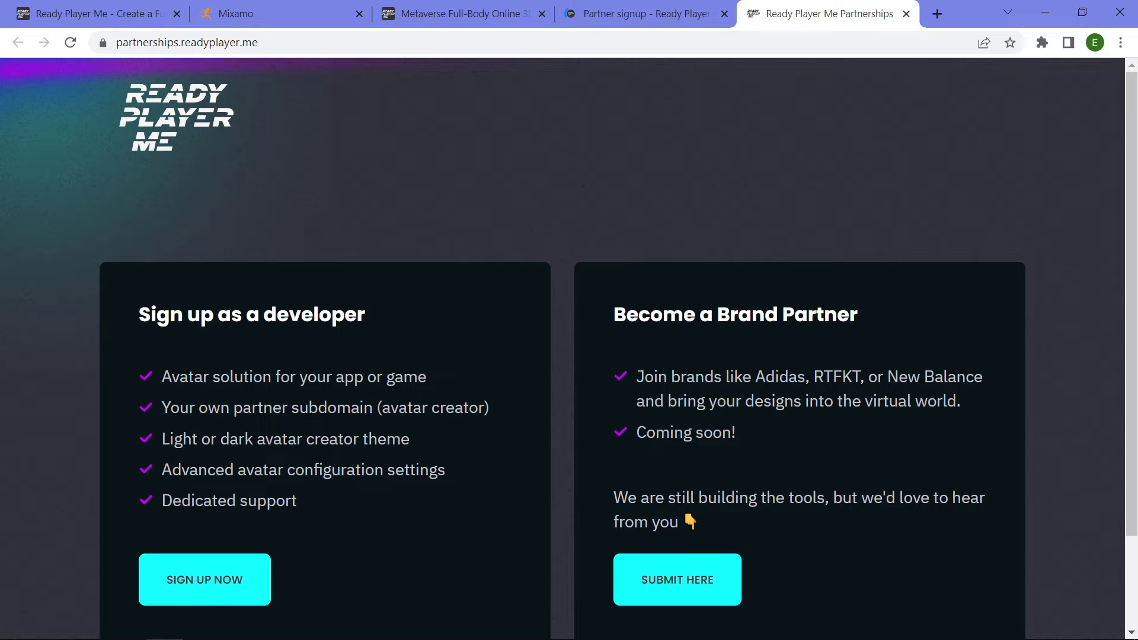
- Scroll the Partnerships page and start the 'Sign up as a developer' application
scroll(268, 217, "down", 2)
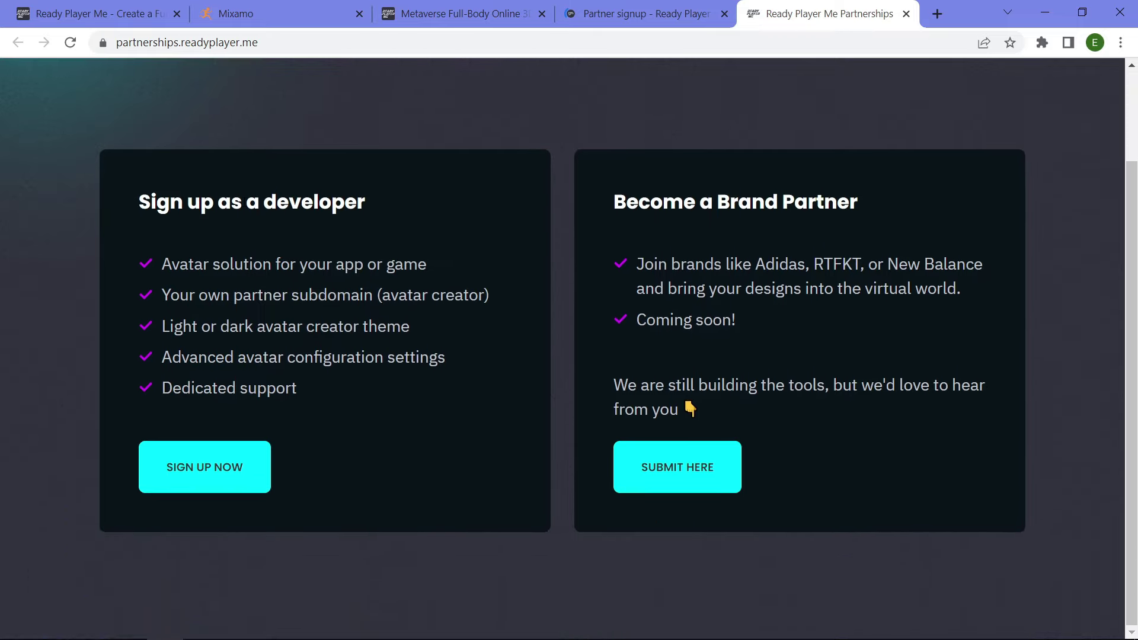
scroll(268, 217, "up", 2)
scroll(480, 195, "up", 1)
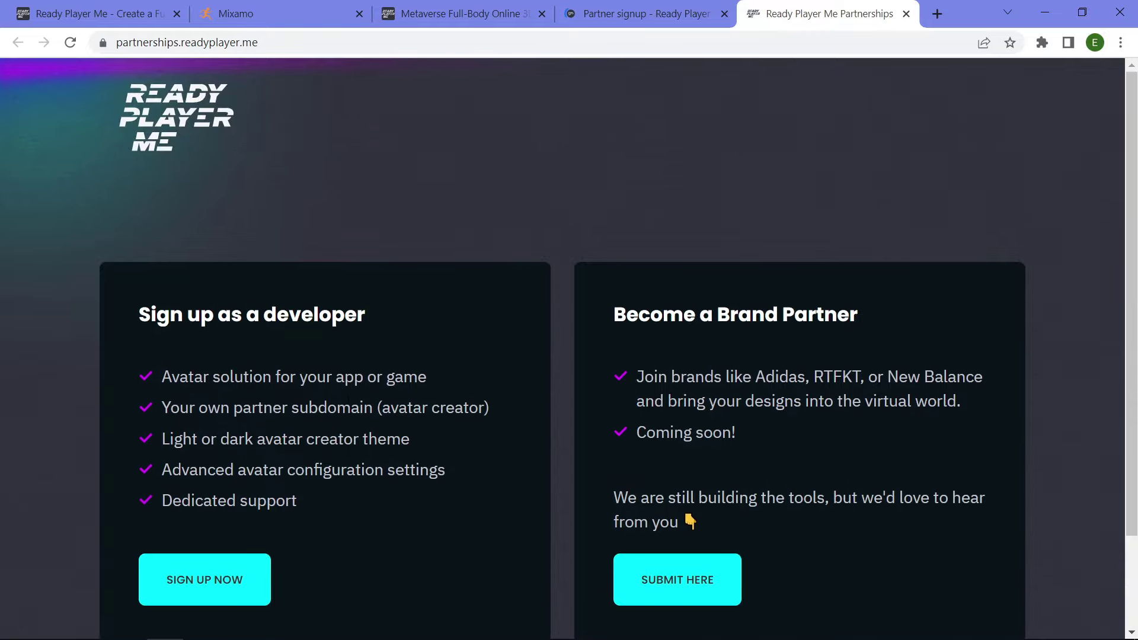
scroll(294, 296, "down", 2)
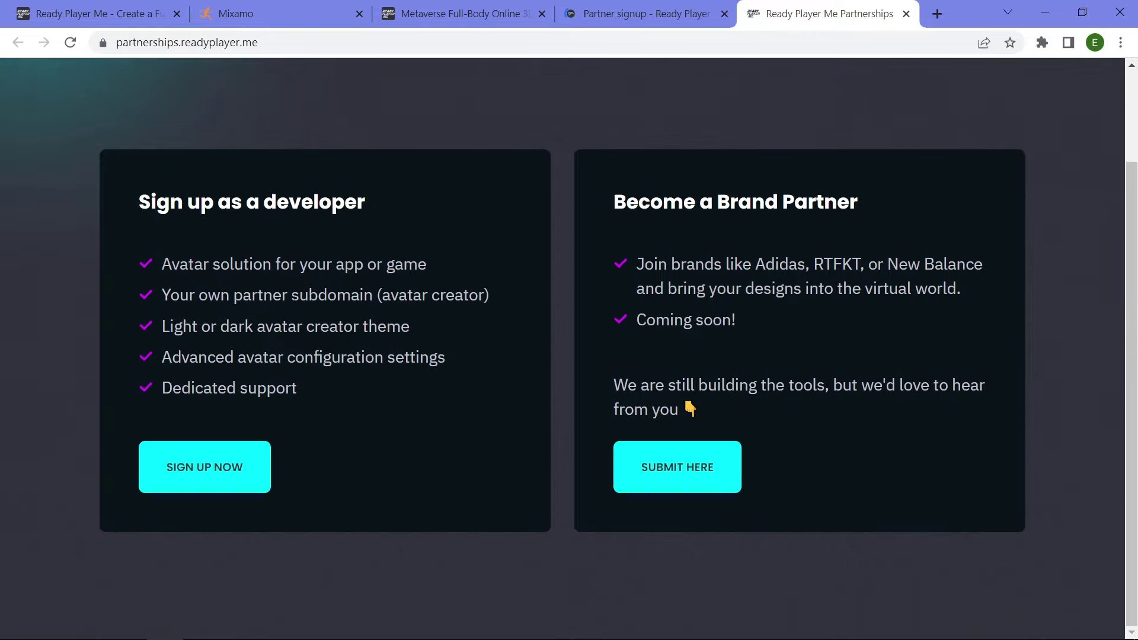
left_click(283, 42)
left_click(34, 208)
left_click(198, 490)
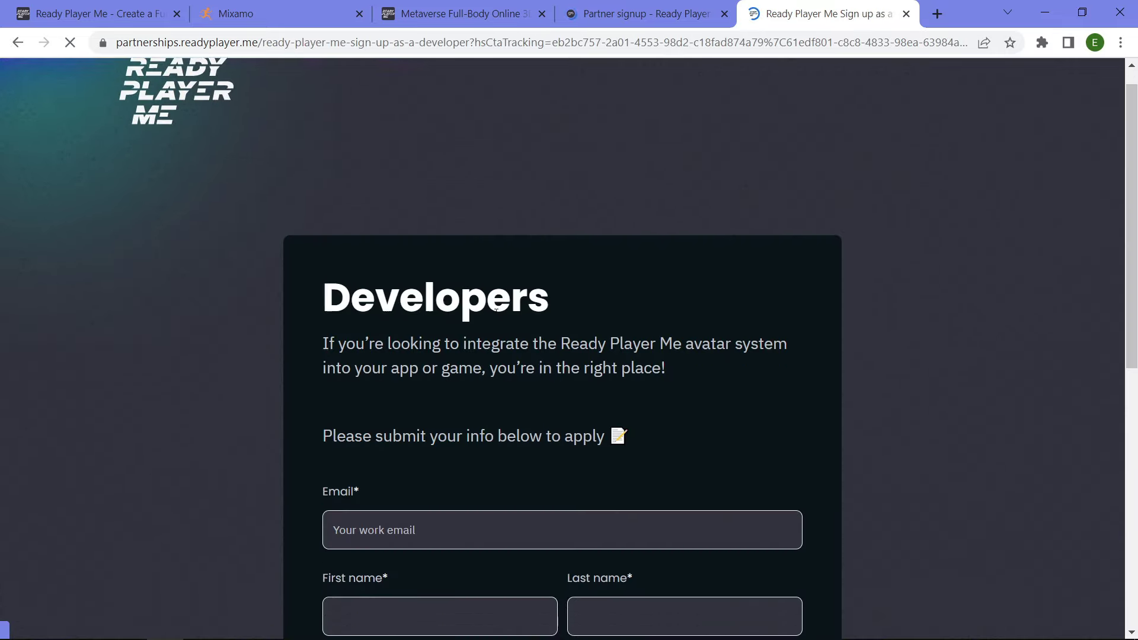
- Scroll through the Developers sign-up form, highlighting parts of its heading
scroll(490, 388, "down", 8)
scroll(489, 408, "down", 5)
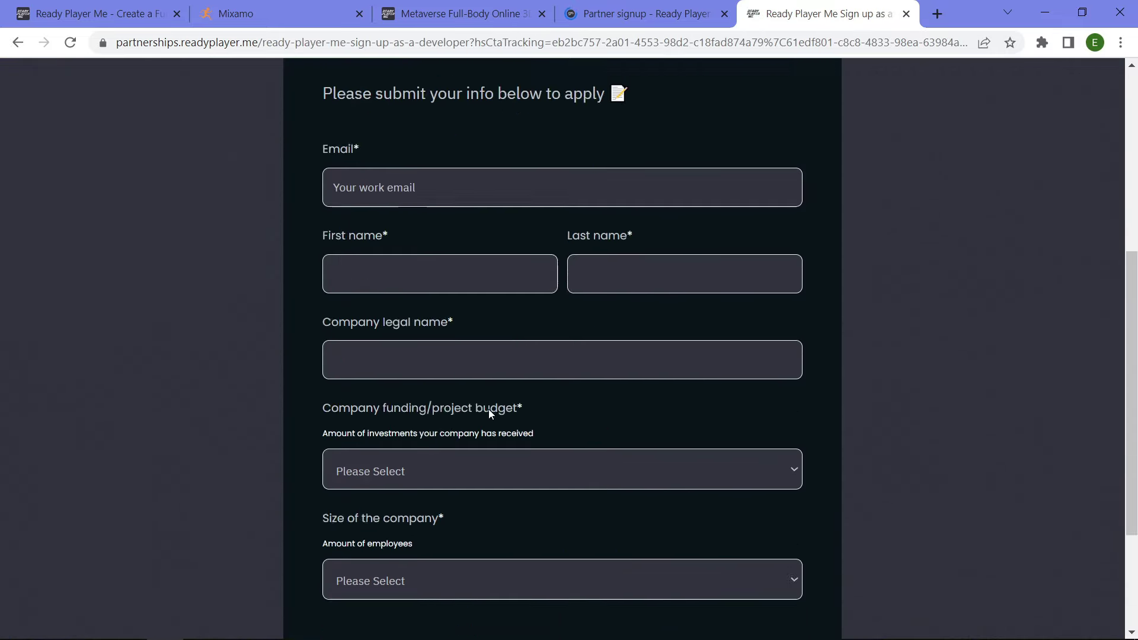
scroll(483, 398, "up", 5)
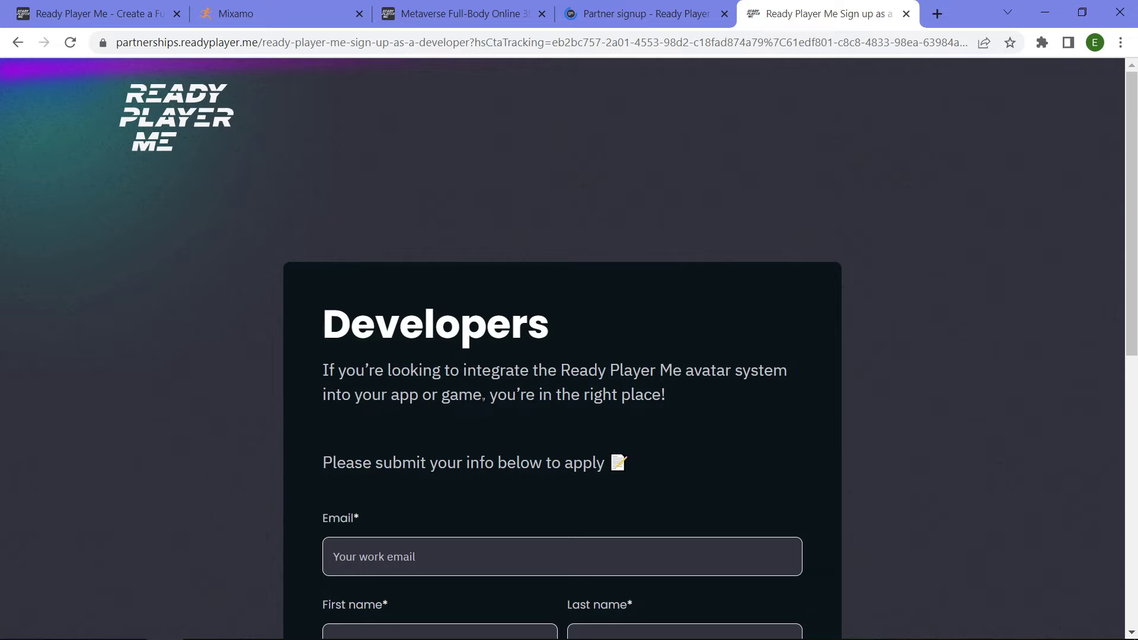
scroll(489, 403, "down", 6)
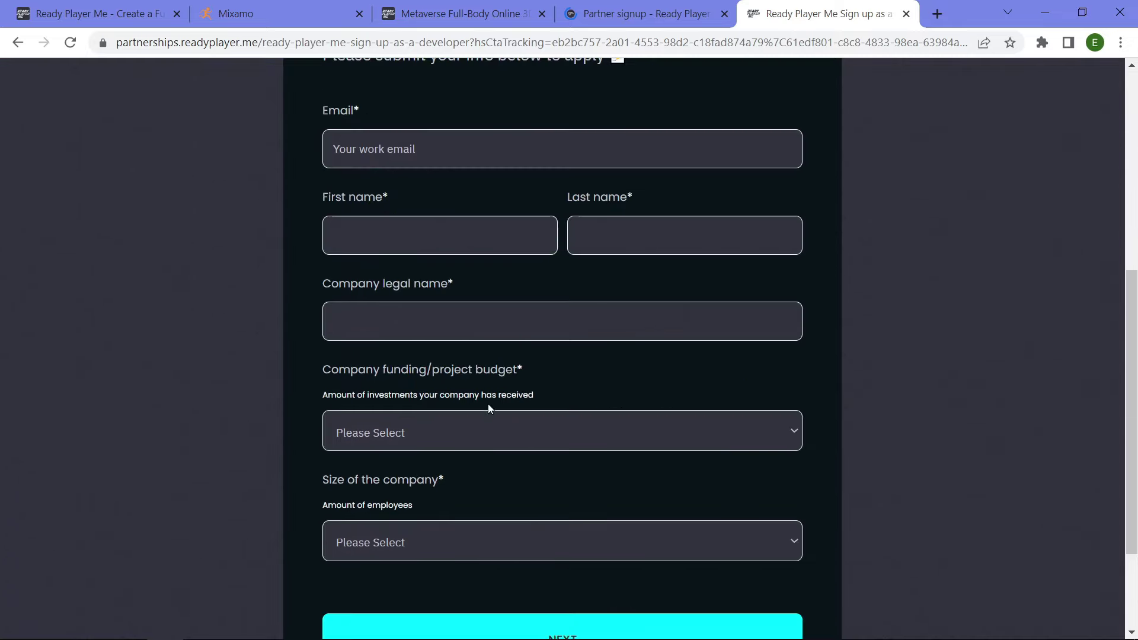
scroll(458, 333, "down", 2)
scroll(465, 354, "up", 10)
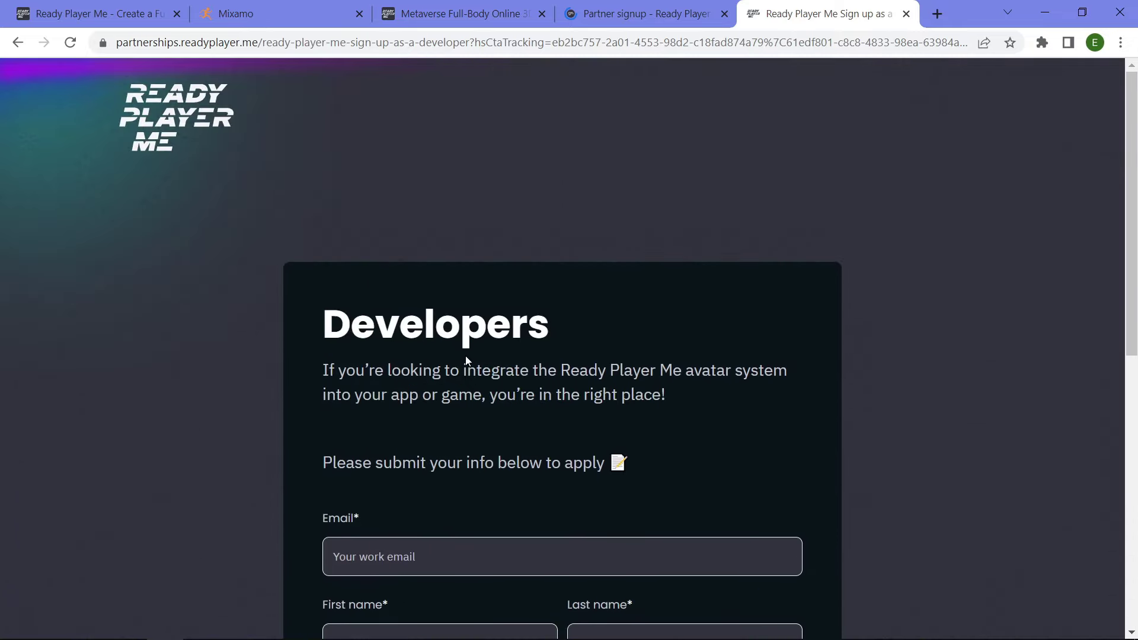
left_click_drag(534, 320, 329, 331)
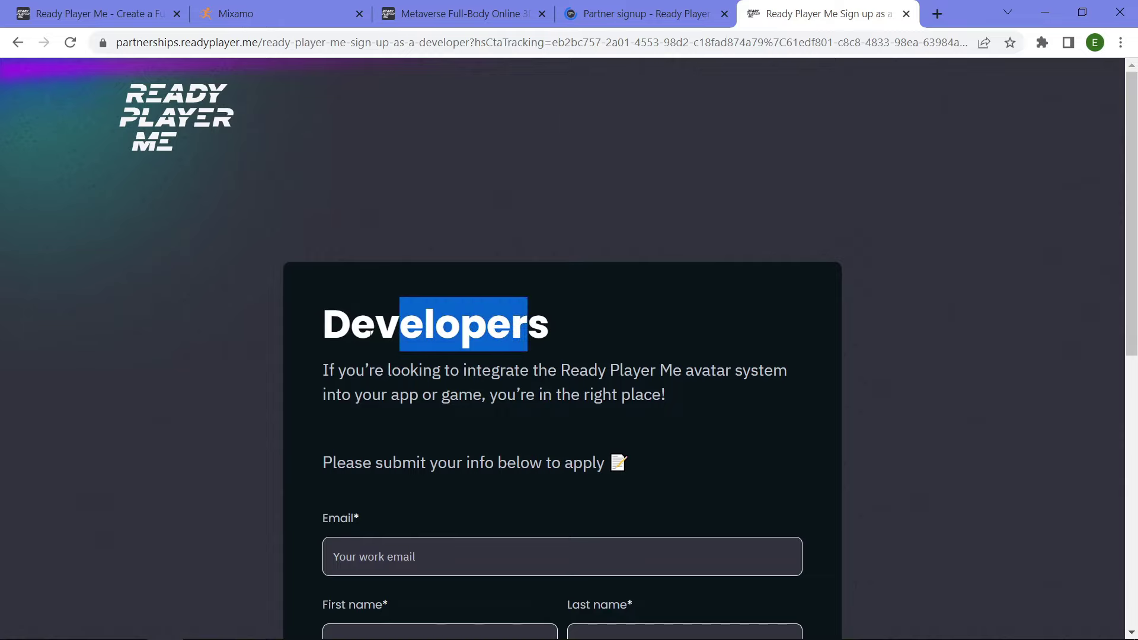
left_click(331, 333)
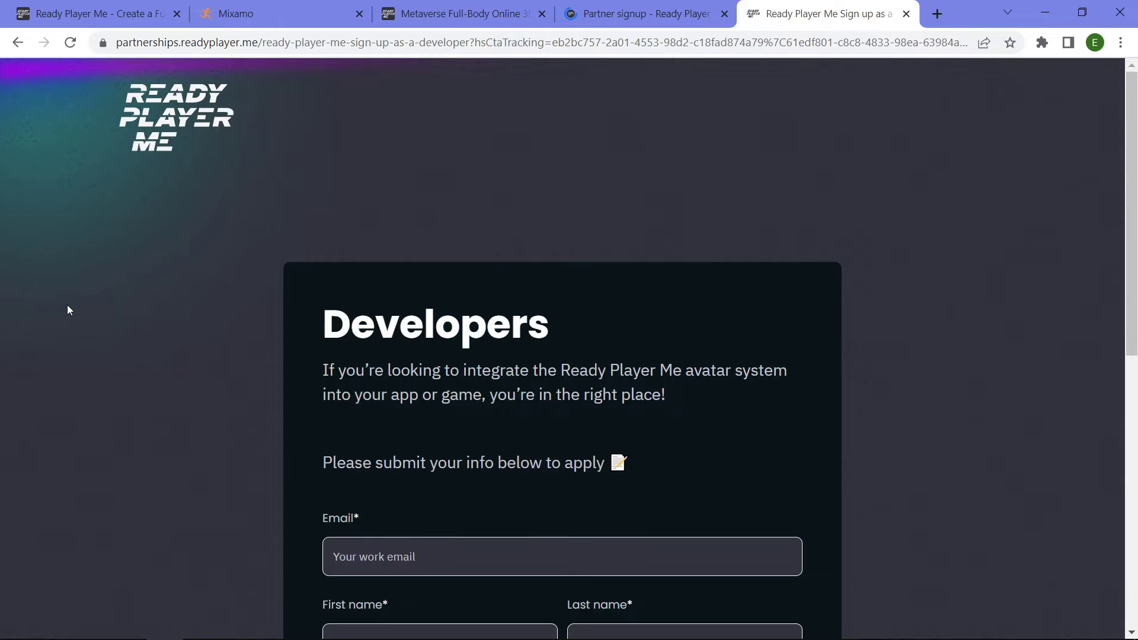
scroll(369, 356, "down", 9)
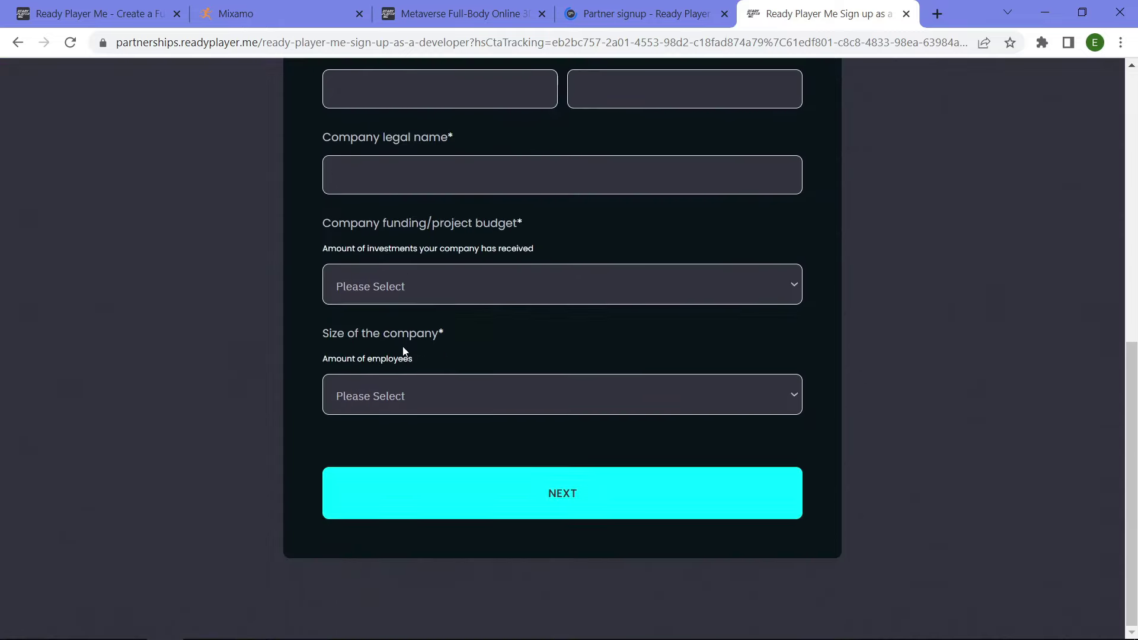
scroll(401, 355, "up", 10)
left_click_drag(362, 320, 457, 325)
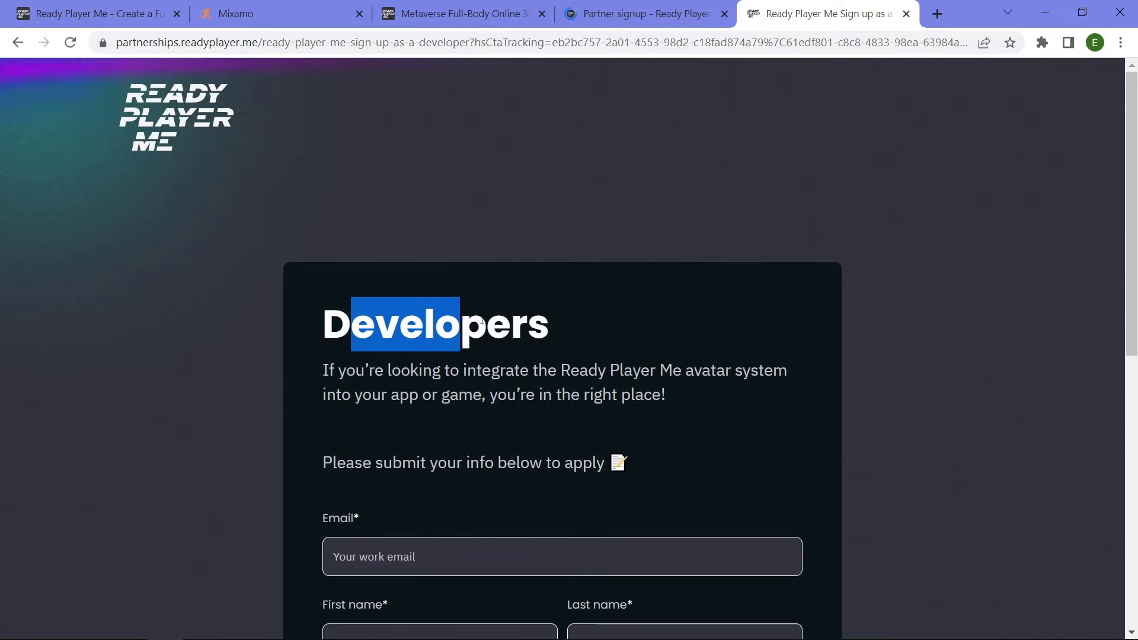
left_click(457, 325)
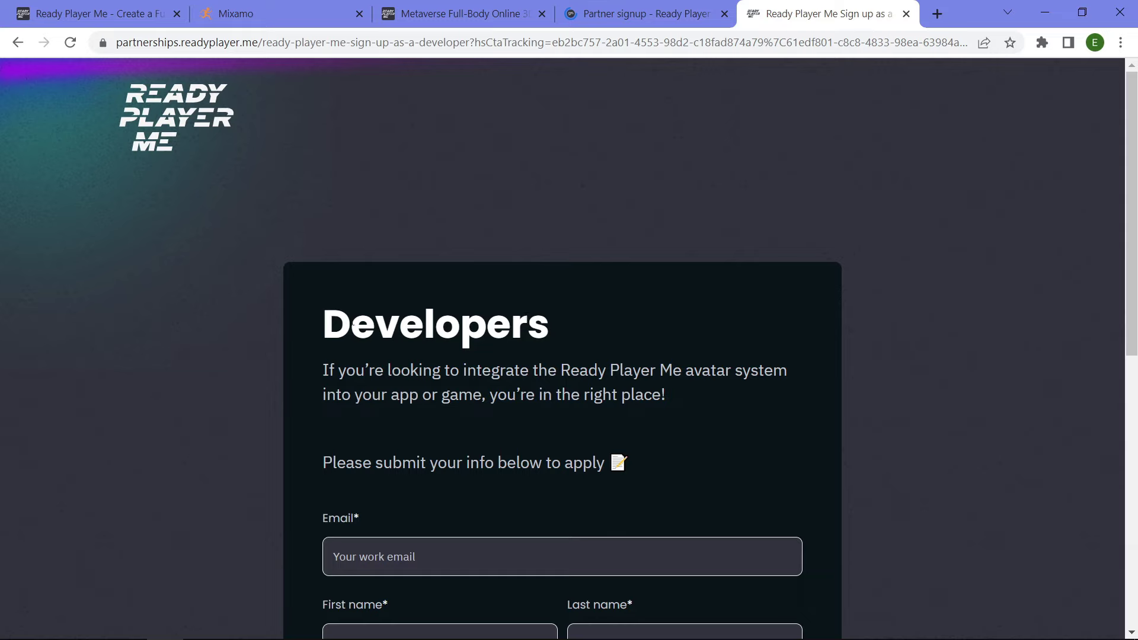
left_click_drag(353, 323, 546, 325)
left_click(545, 324)
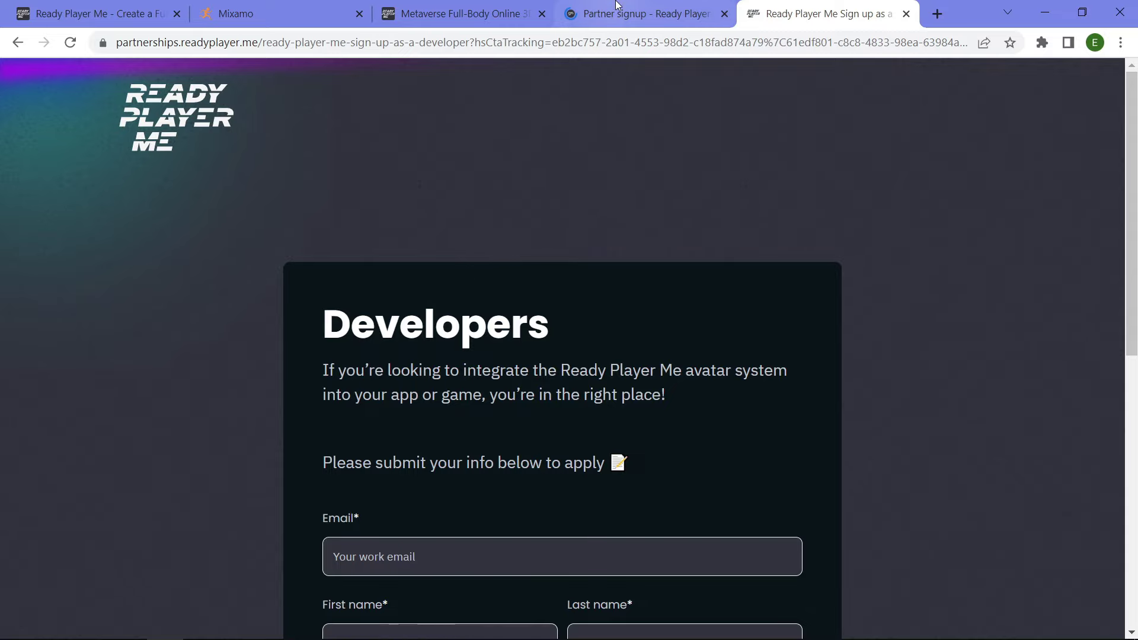
- Review the Partner signup documentation tab
left_click(633, 7)
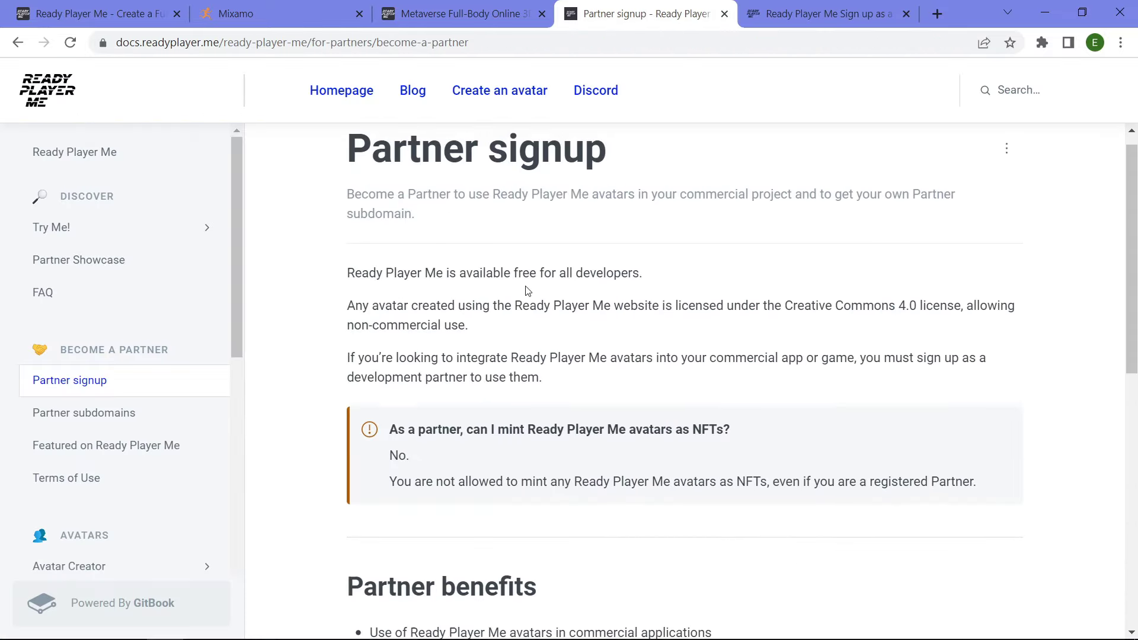
scroll(528, 290, "down", 1)
scroll(516, 257, "up", 2)
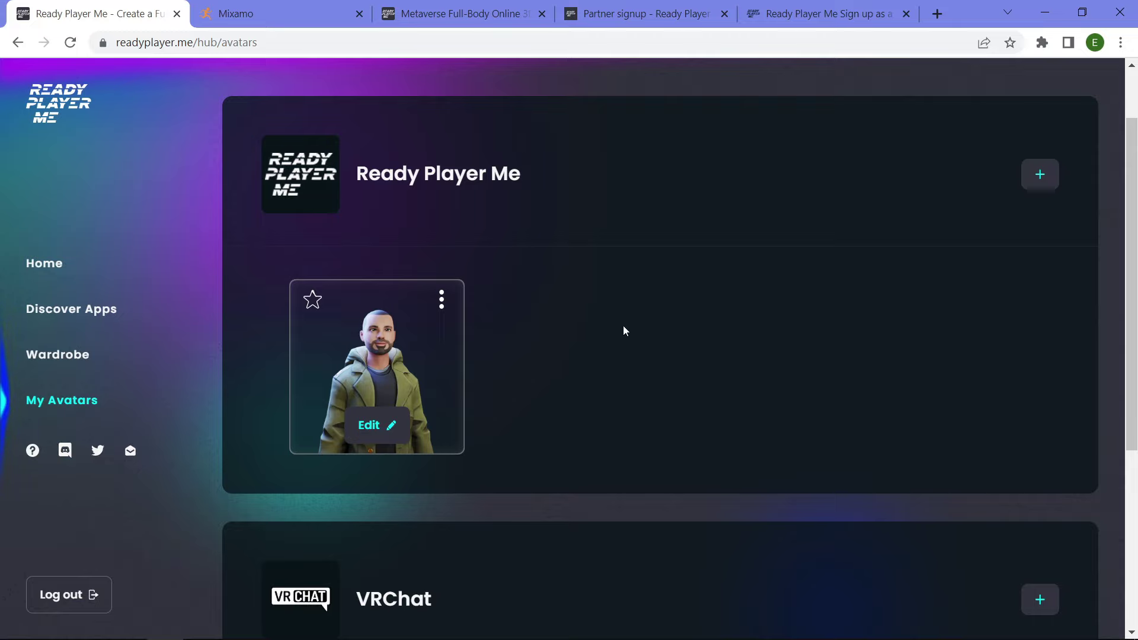
- Return to My Avatars, check the avatar's options menu without choosing anything, then go to File Explorer
left_click(444, 301)
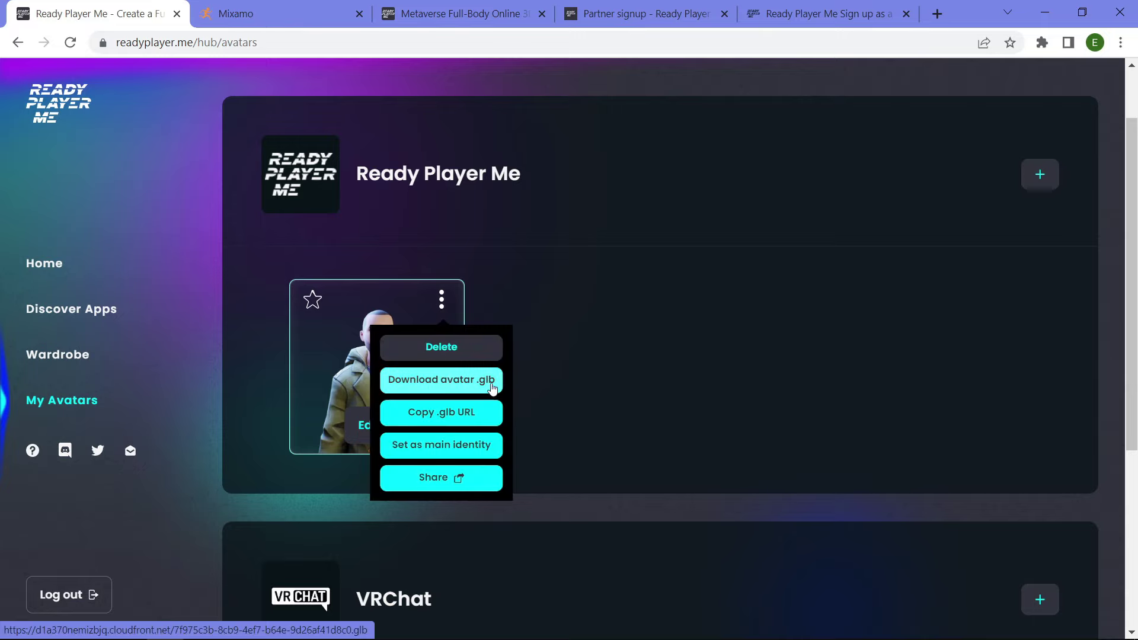
left_click(616, 348)
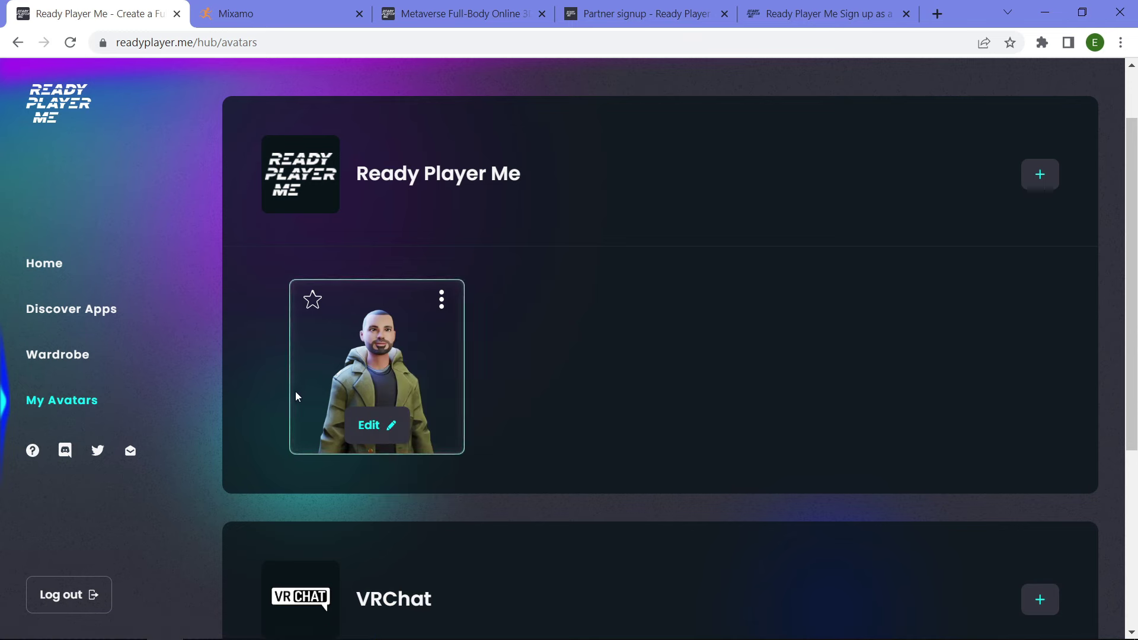
left_click(136, 627)
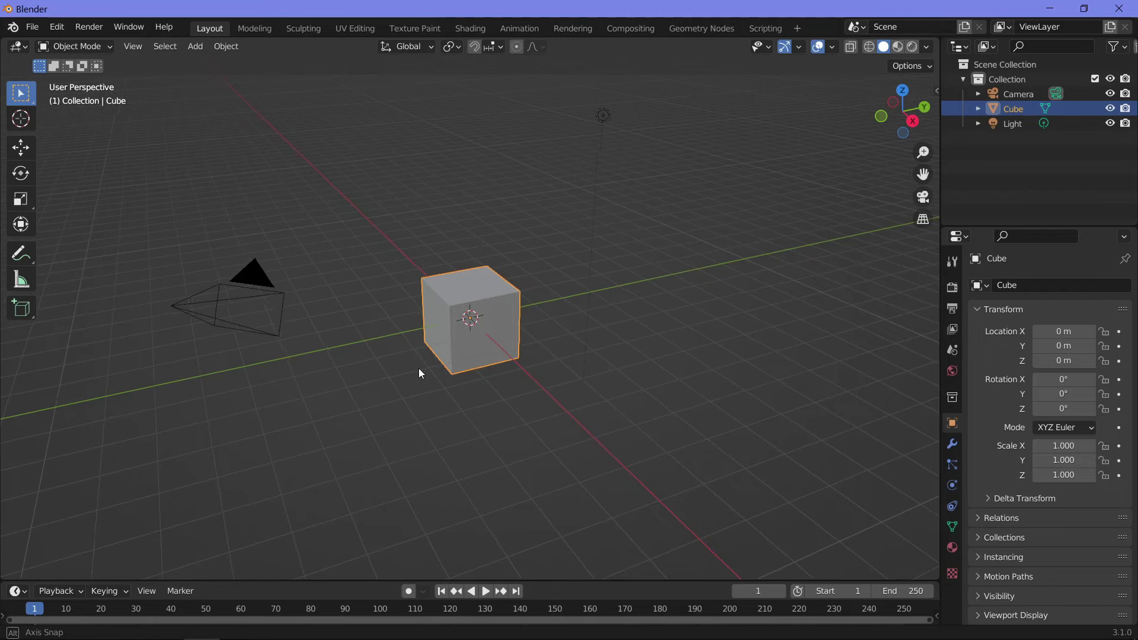
- Locate the downloaded avatar .glb in the Avatar 3D > PT2 > Video > Archivos folder
mouse_move(418, 368)
middle_mouse_down()
mouse_move(442, 369)
mouse_move(418, 363)
middle_mouse_up()
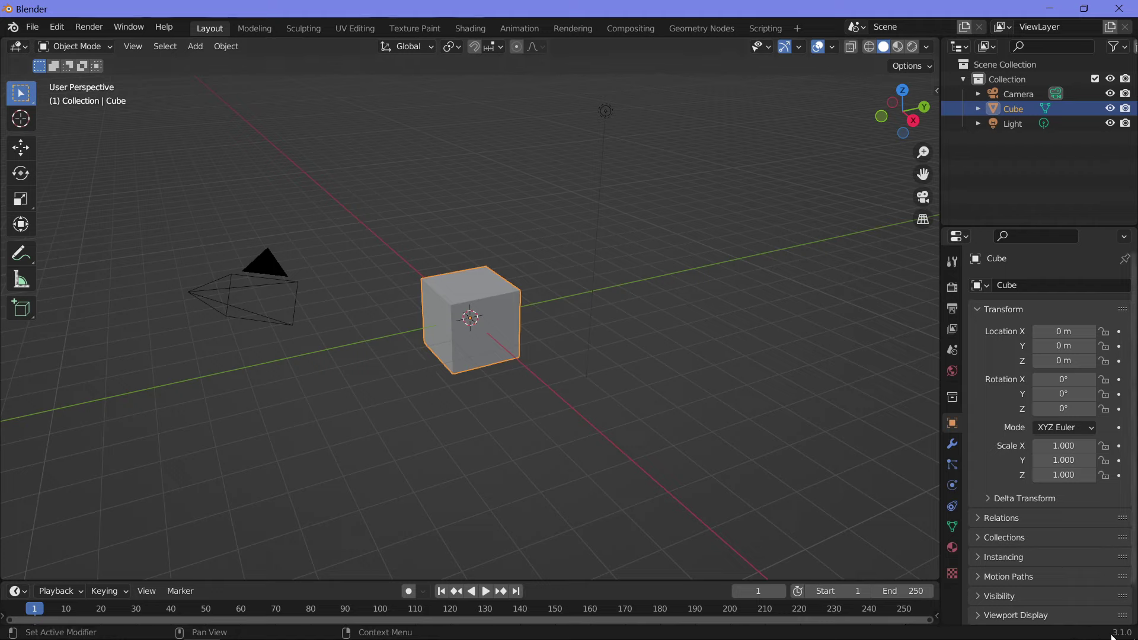
- Delete the default camera, cube, light and their collection from the Outliner
left_click(33, 26)
left_click(37, 28)
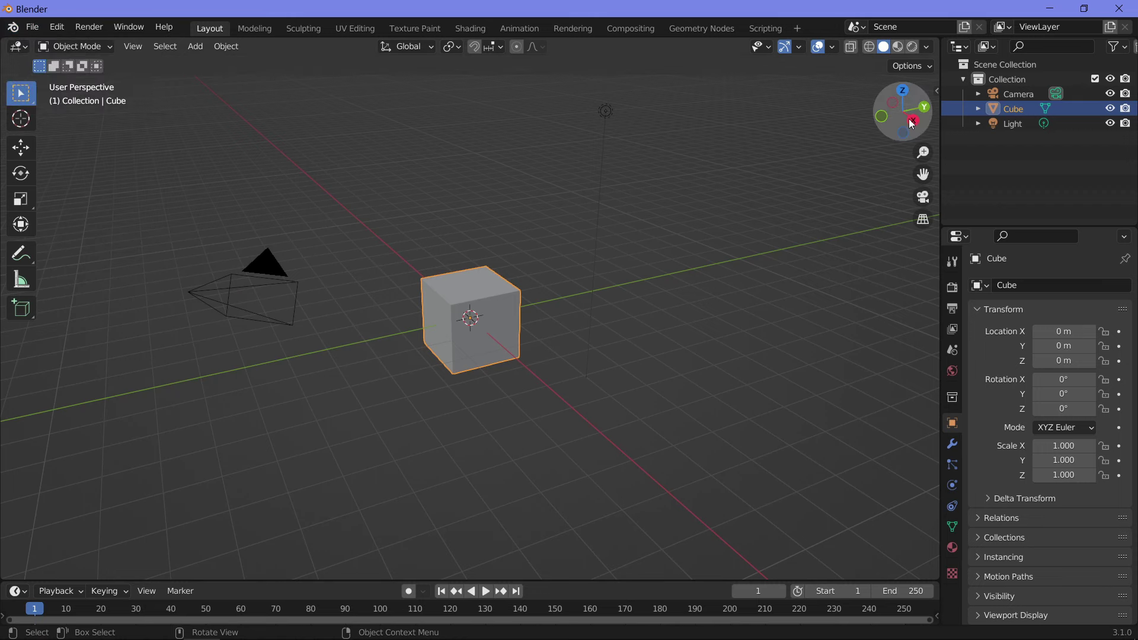
left_click(1008, 95)
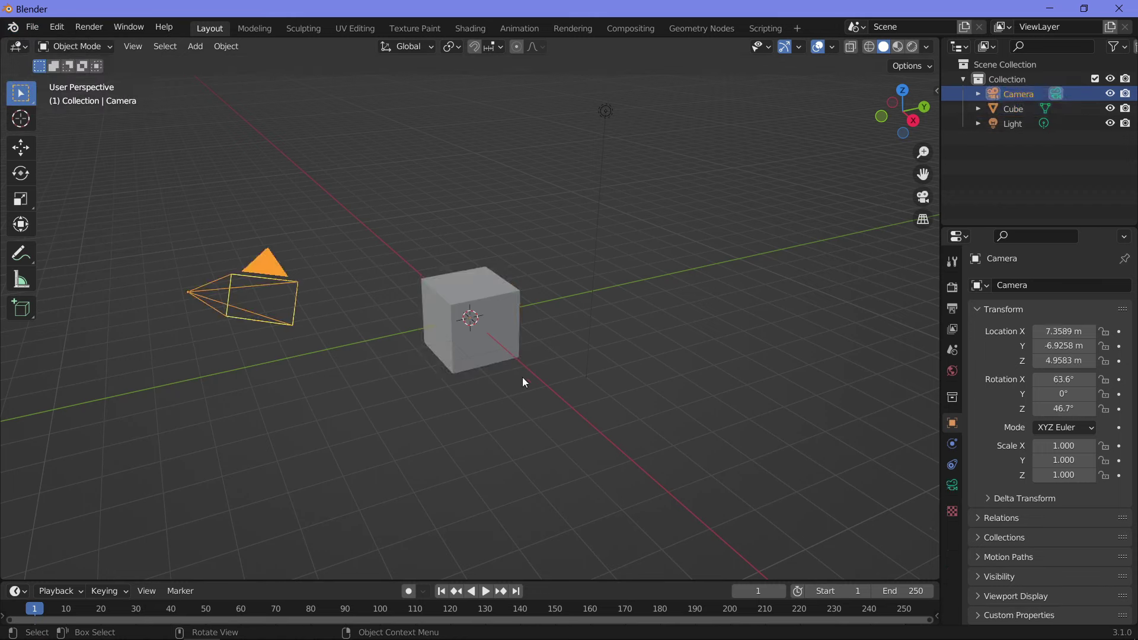
key("Delete")
key("Delete")
left_click(1006, 95)
key("Delete")
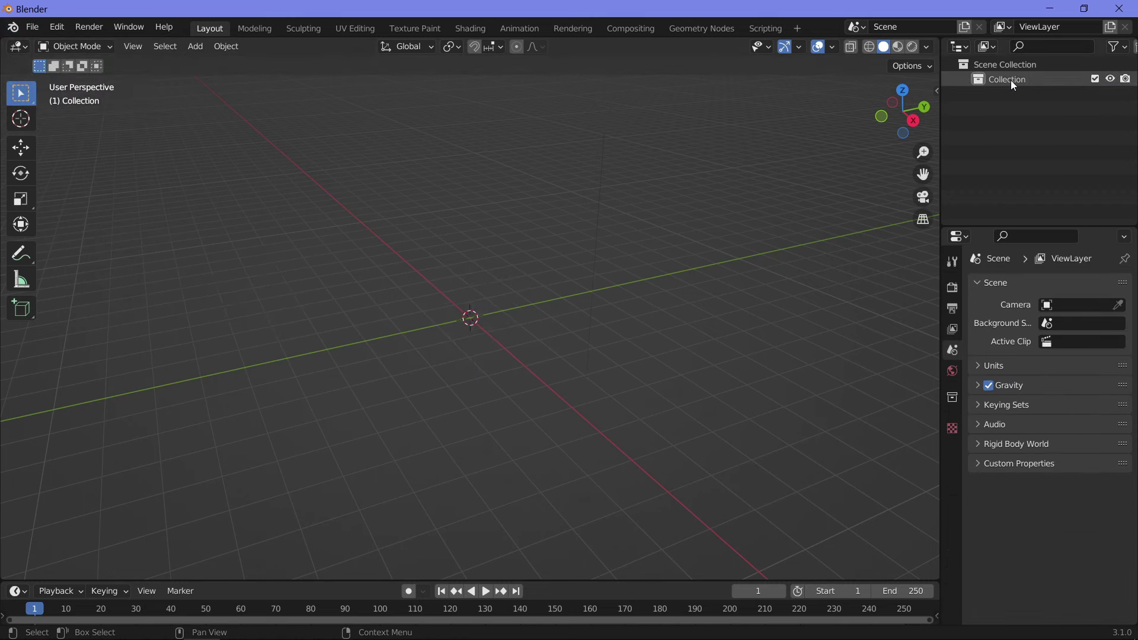
key("Delete")
- Import the avatar's .glb from the recent Archivos folder as glTF 2.0
left_click(32, 27)
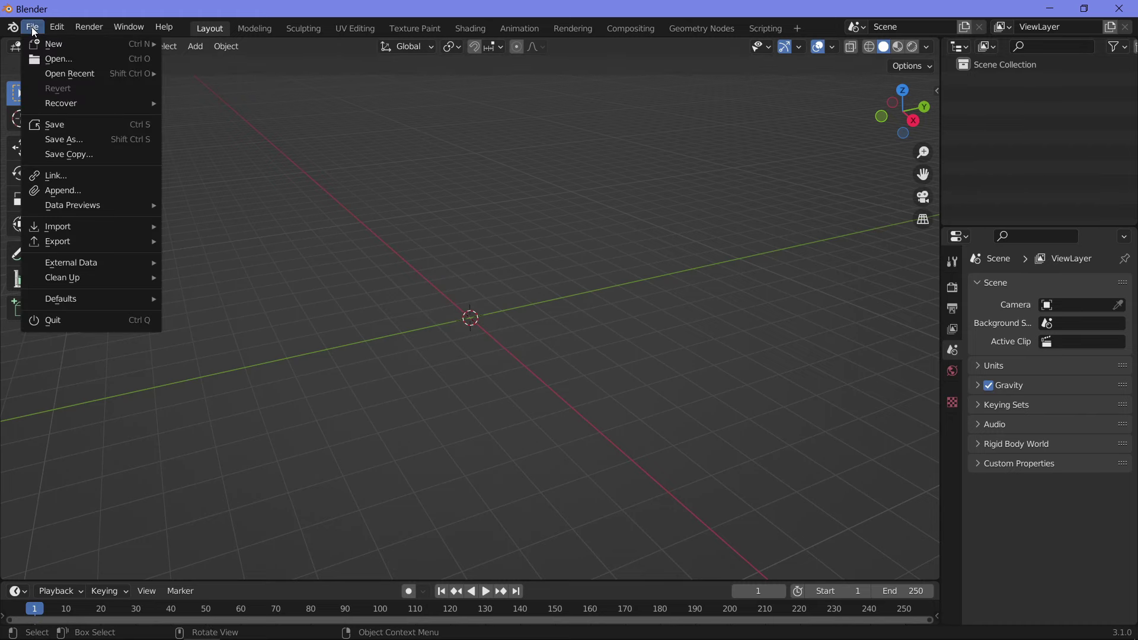
mouse_move(89, 226)
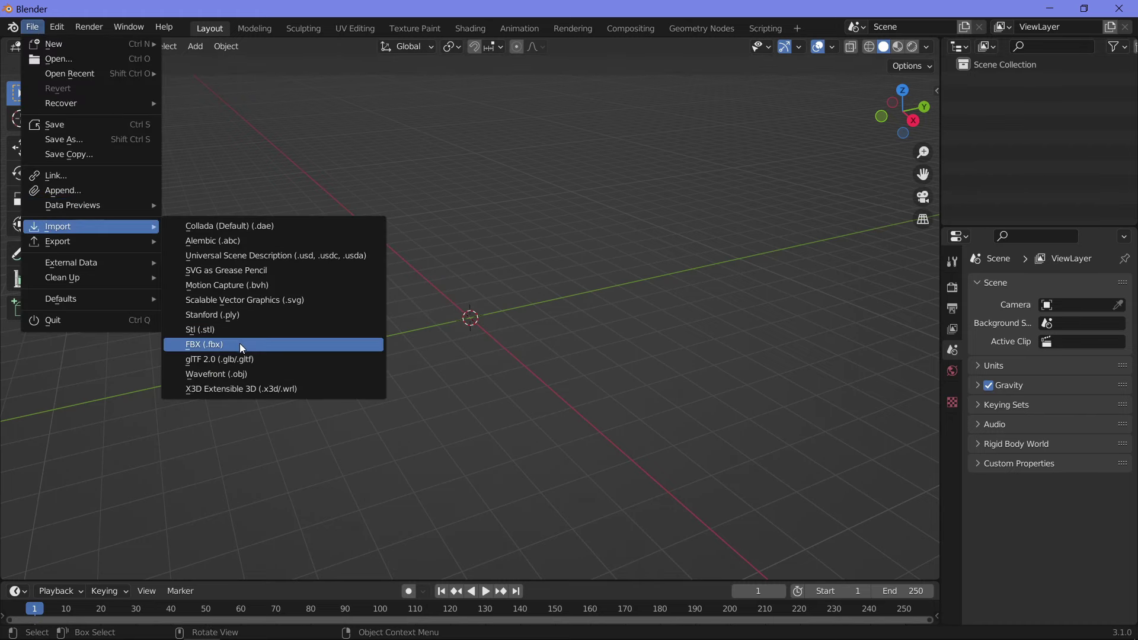
left_click(251, 359)
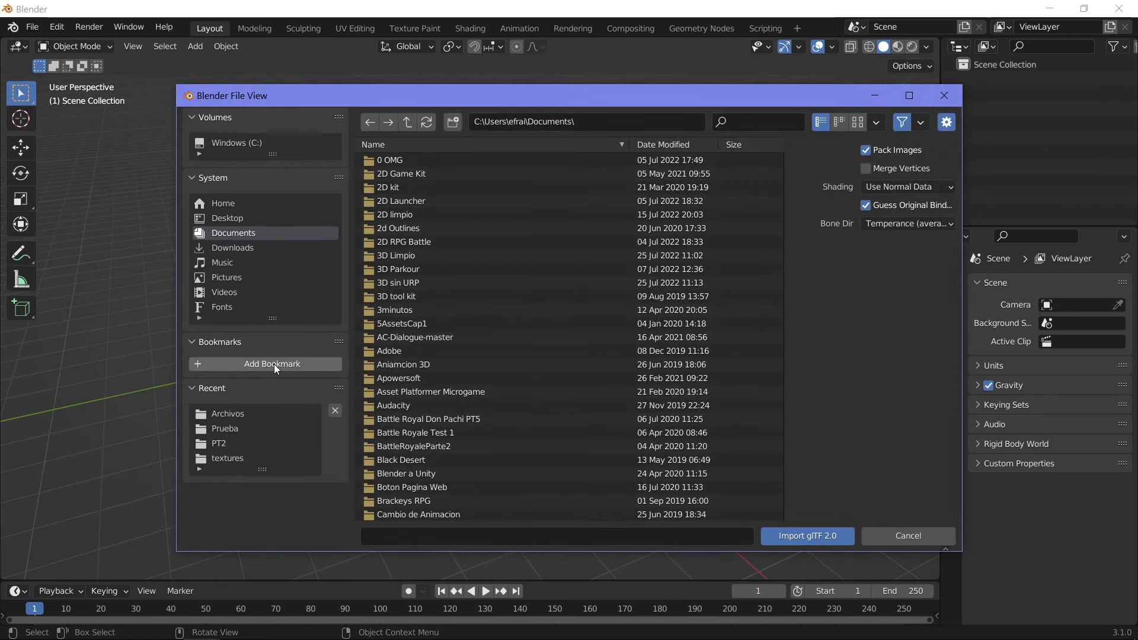
left_click(245, 416)
left_click(451, 160)
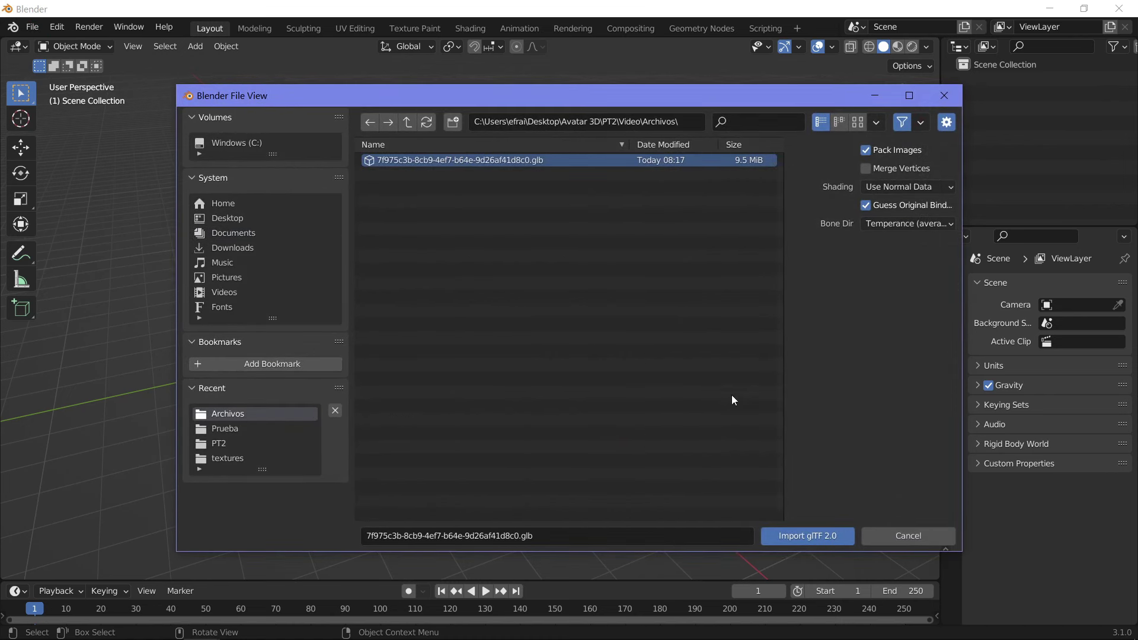
left_click(794, 532)
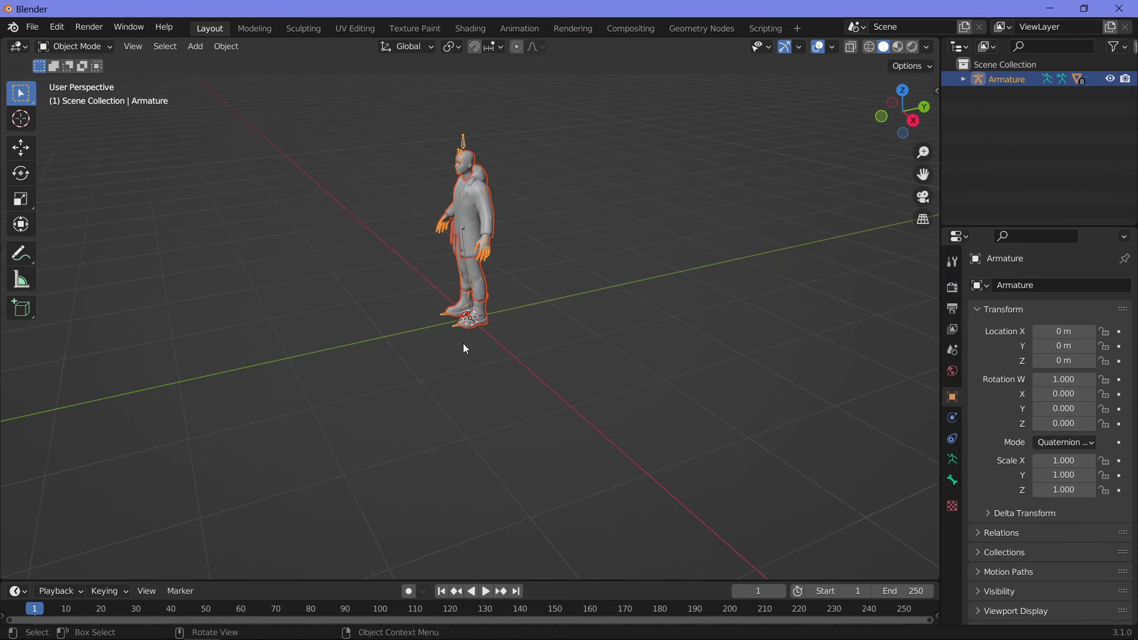
- Frame the avatar and show its green coat and boots in Material Preview shading
scroll(456, 320, "up", 2)
mouse_move(414, 248)
middle_mouse_down("shift")
mouse_move(495, 274)
mouse_move(498, 248)
mouse_move(564, 229)
mouse_move(552, 172)
mouse_move(522, 307)
middle_mouse_up("shift")
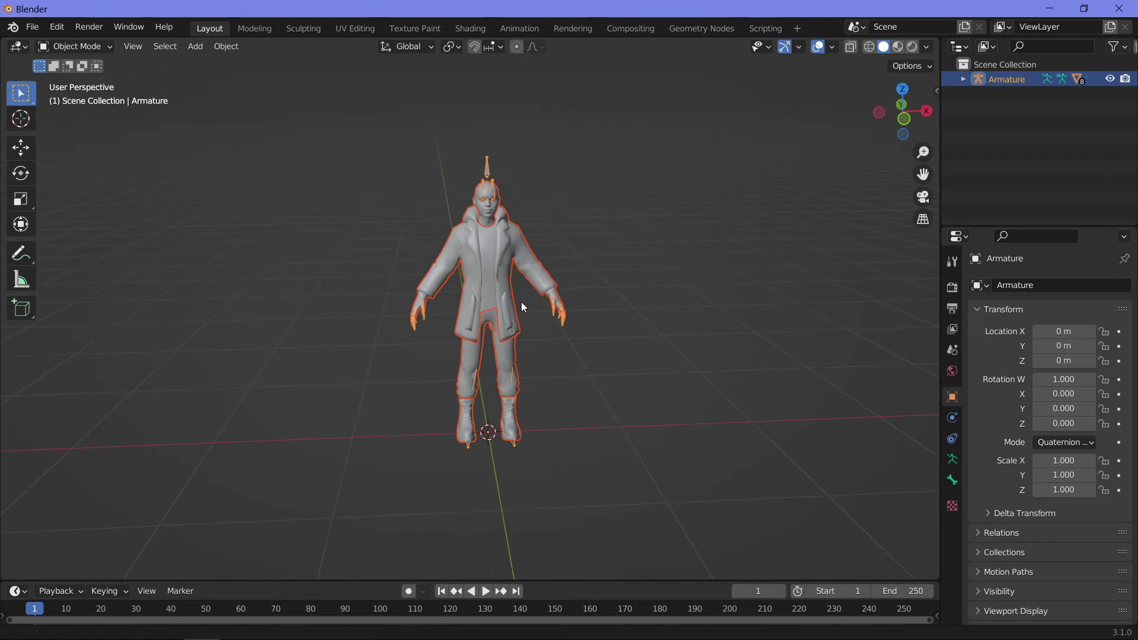
scroll(521, 305, "up", 1)
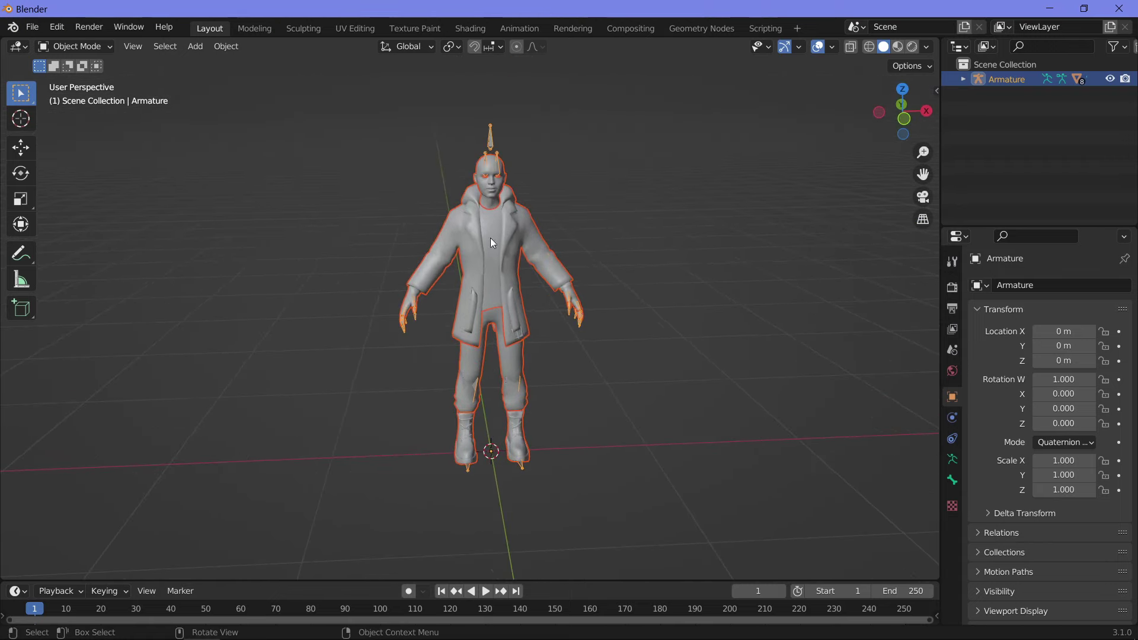
left_click(899, 48)
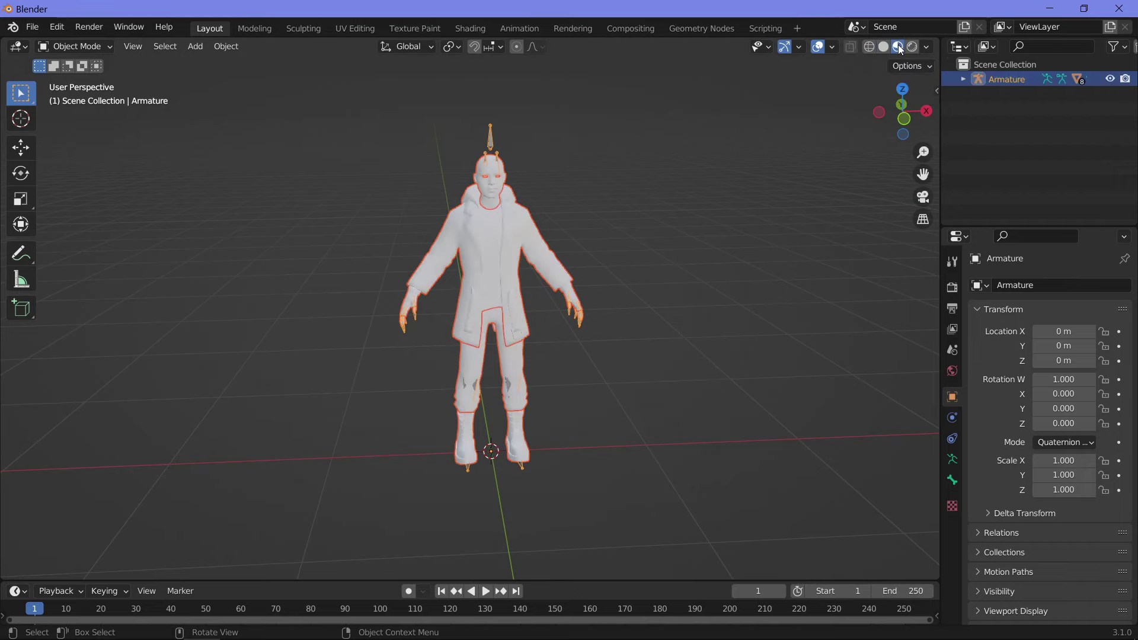
middle_click_drag(453, 313, 412, 314)
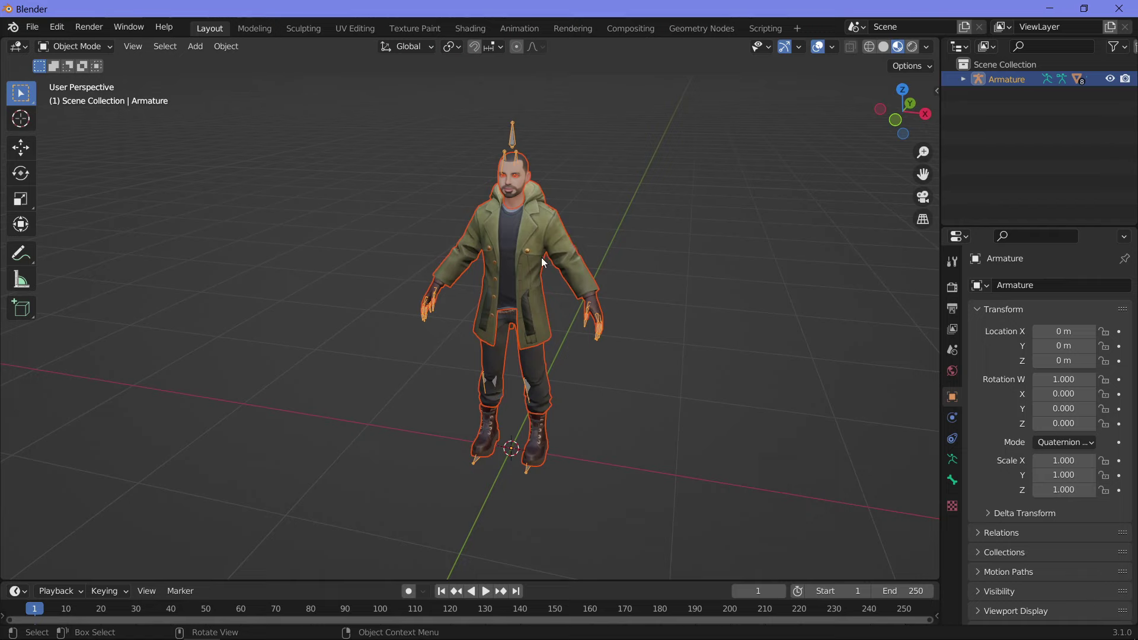
- Save the scene as Avatar1.blend in Archivos, overwriting the existing file
left_click(33, 30)
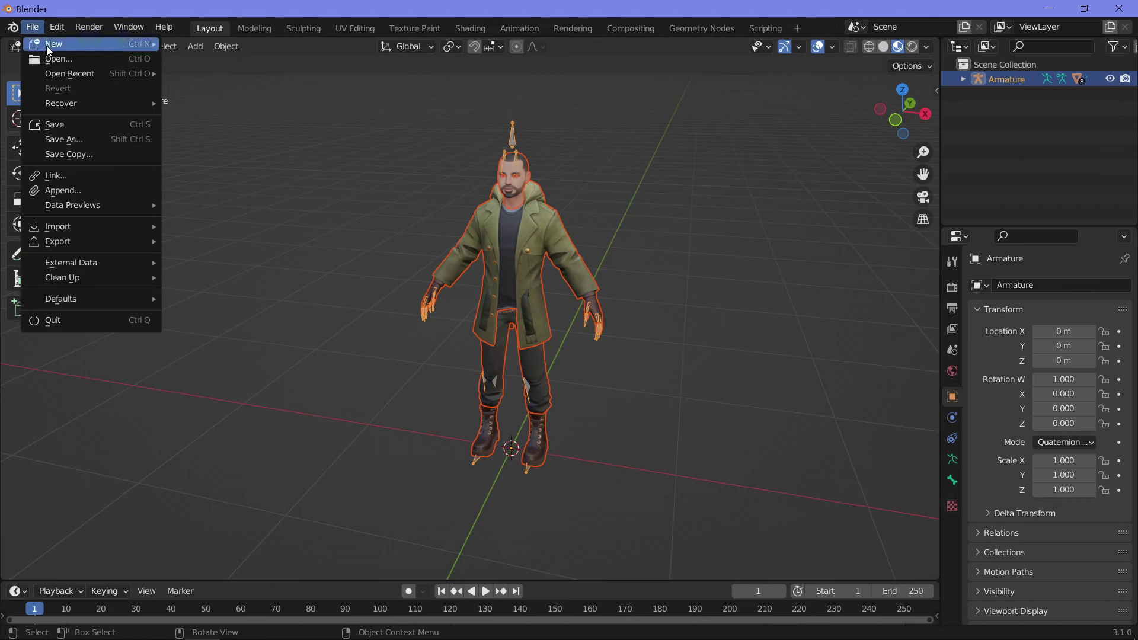
left_click(64, 137)
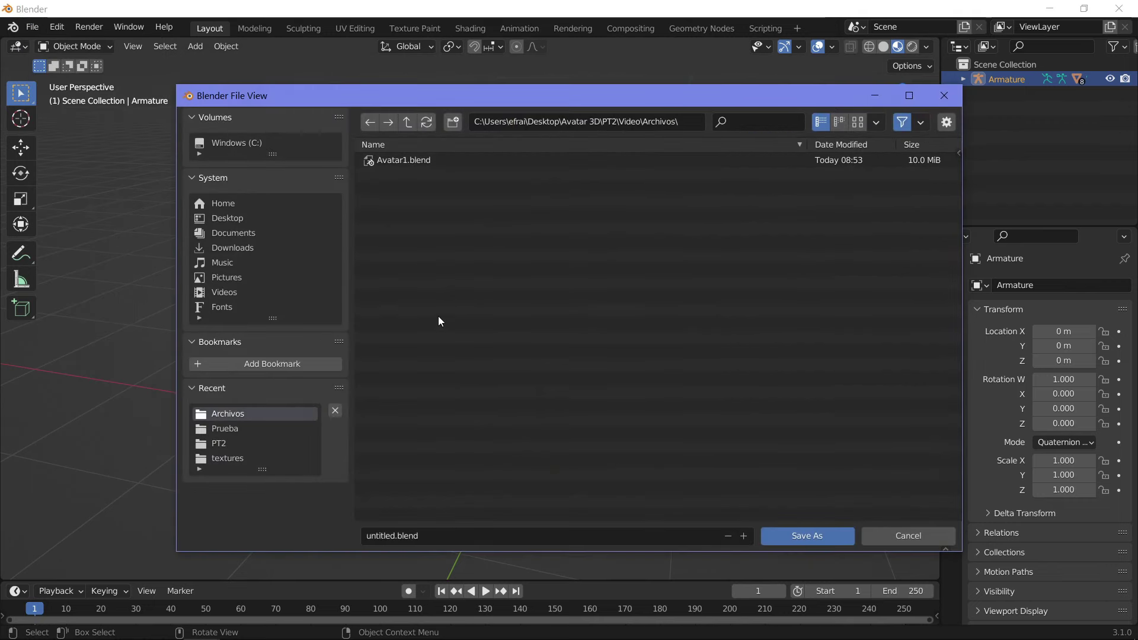
left_click(391, 538)
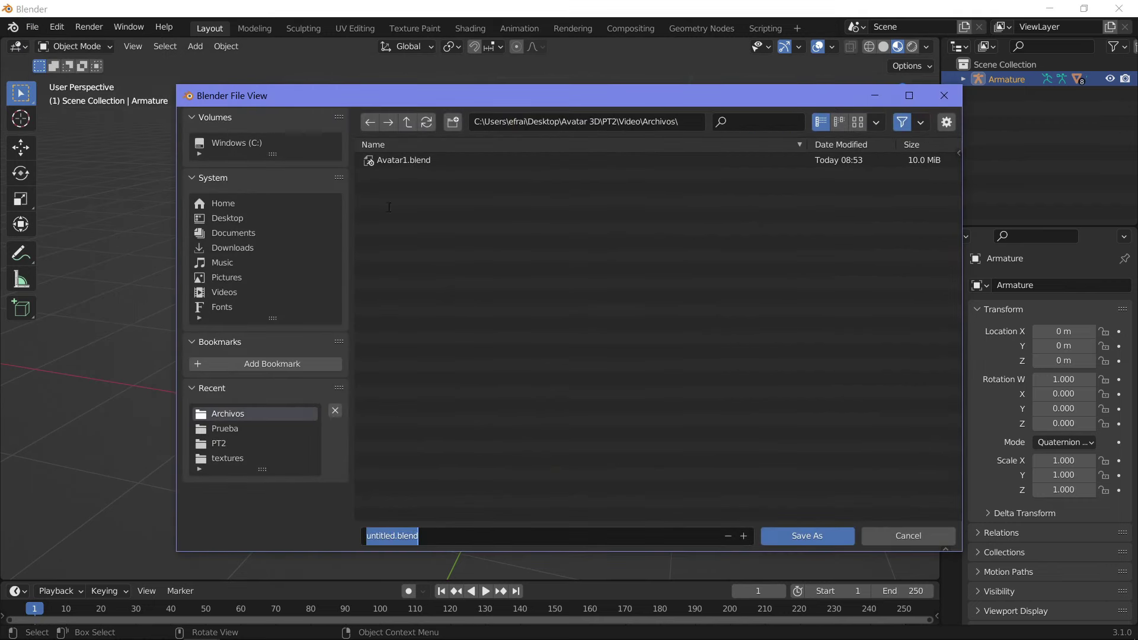
type("Ava")
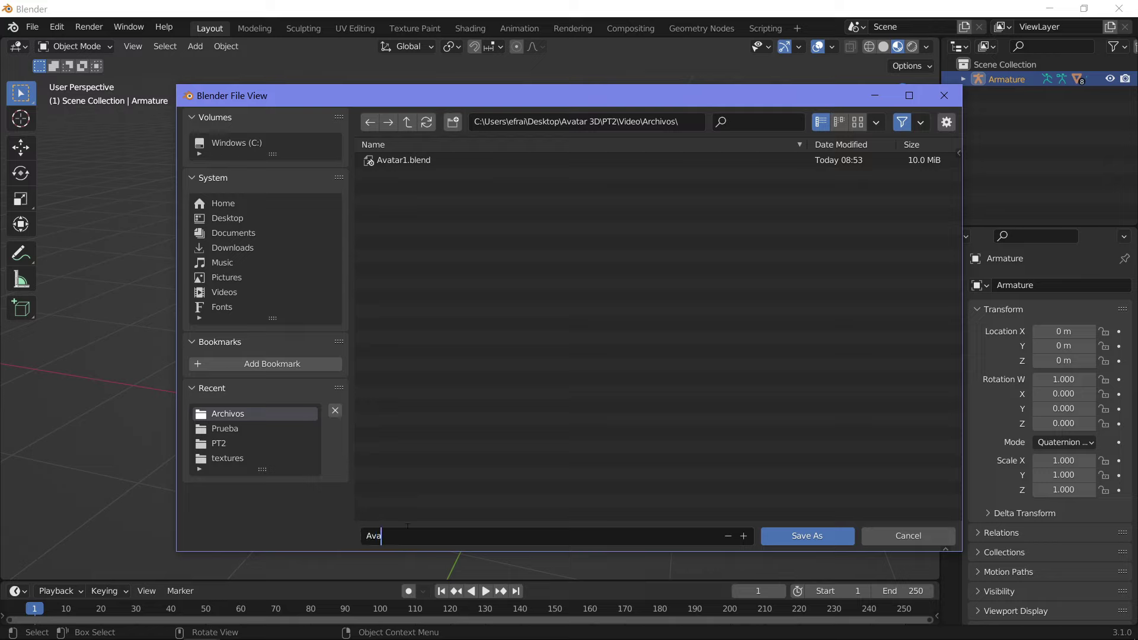
type("tar1")
left_click(789, 535)
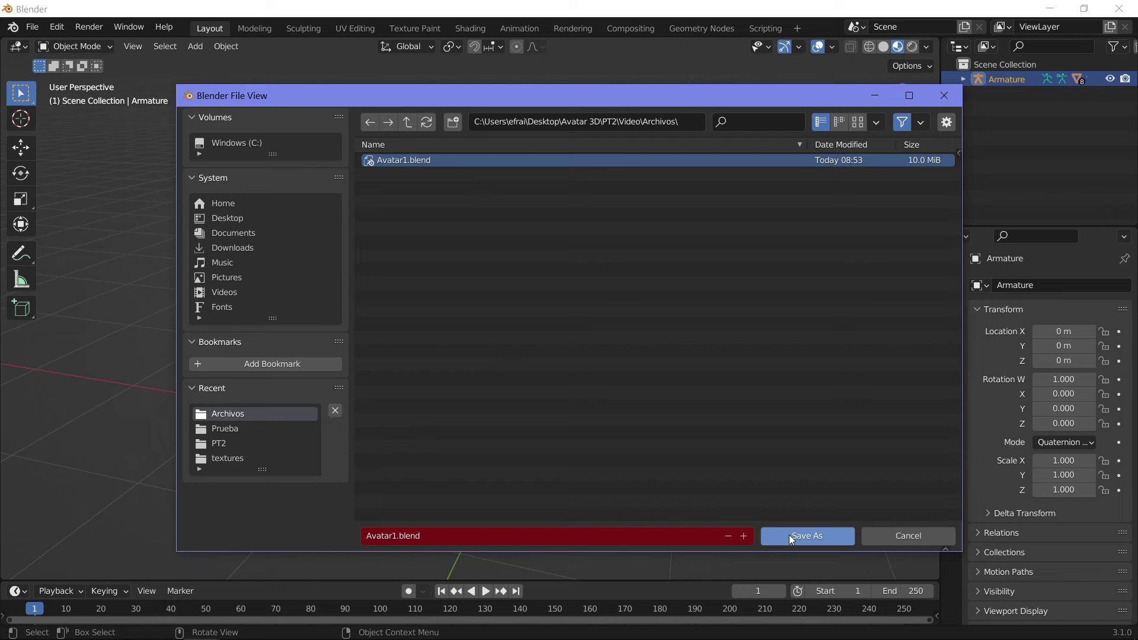
left_click(789, 535)
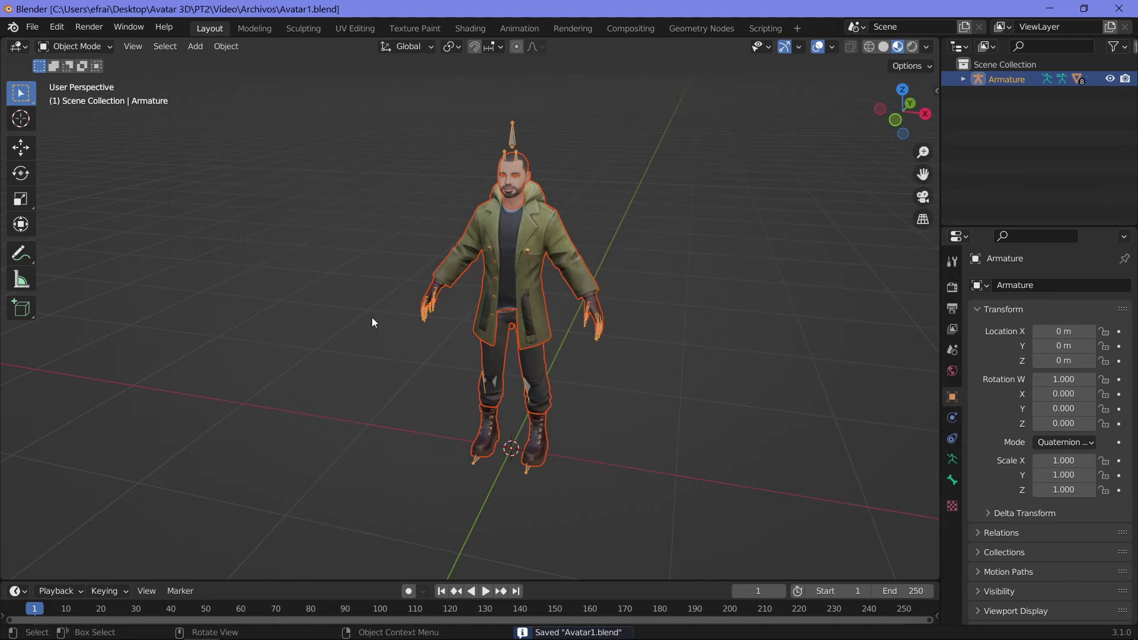
- Export the avatar as Avatar1.fbx with texture Path Mode set to Copy
mouse_move(366, 325)
middle_mouse_down()
mouse_move(434, 379)
mouse_move(466, 275)
middle_mouse_up()
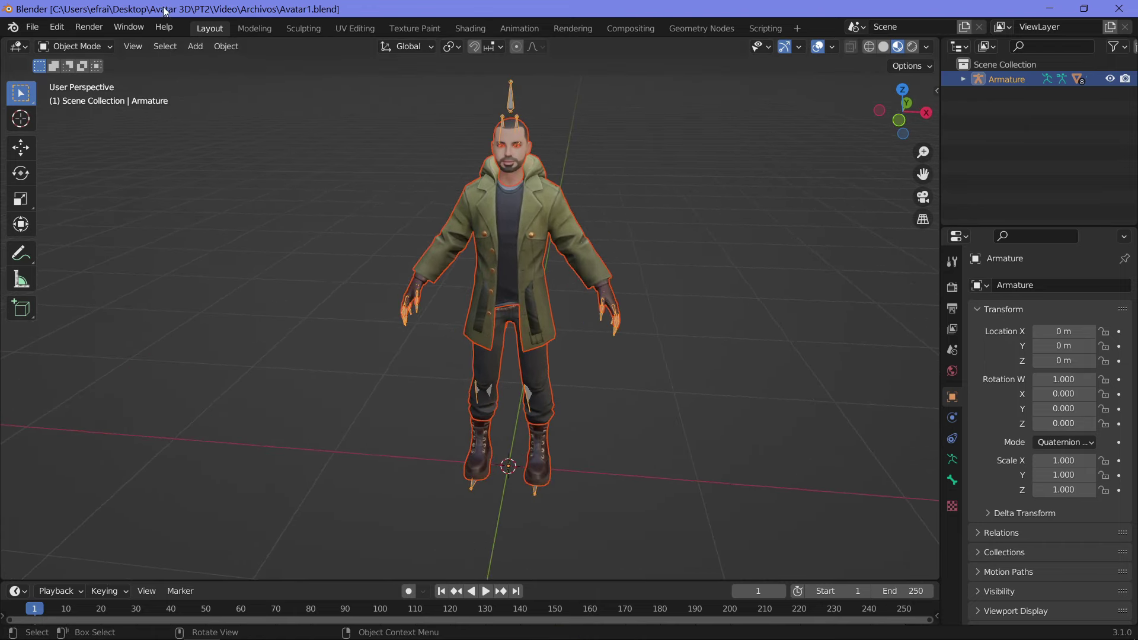
middle_click_drag(211, 348, 148, 249)
left_click(32, 27)
mouse_move(58, 241)
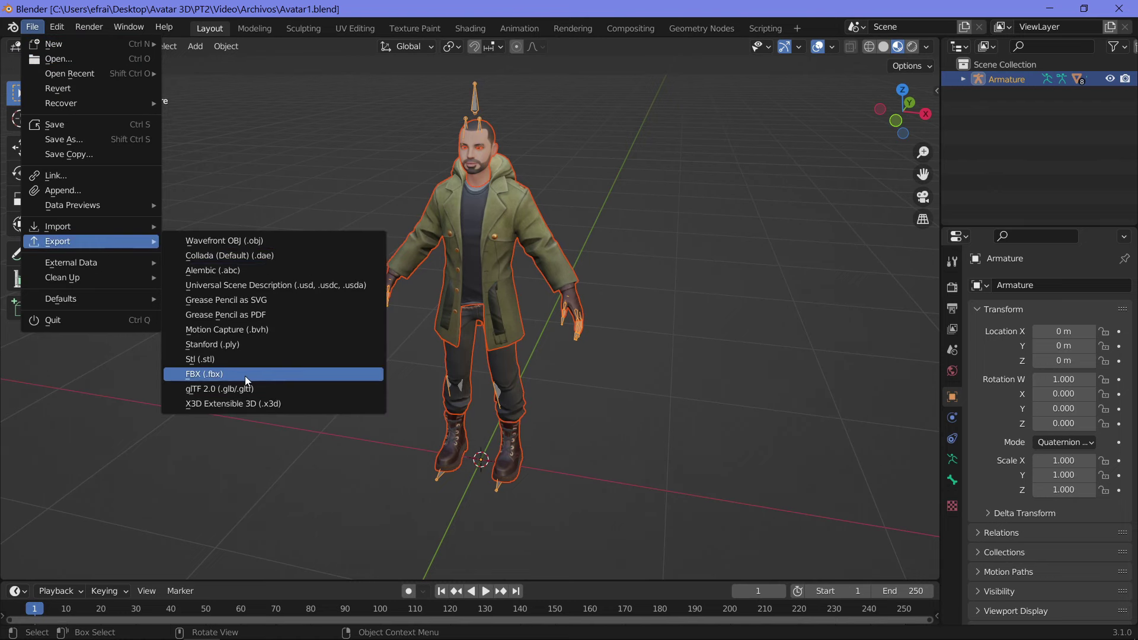
left_click(219, 373)
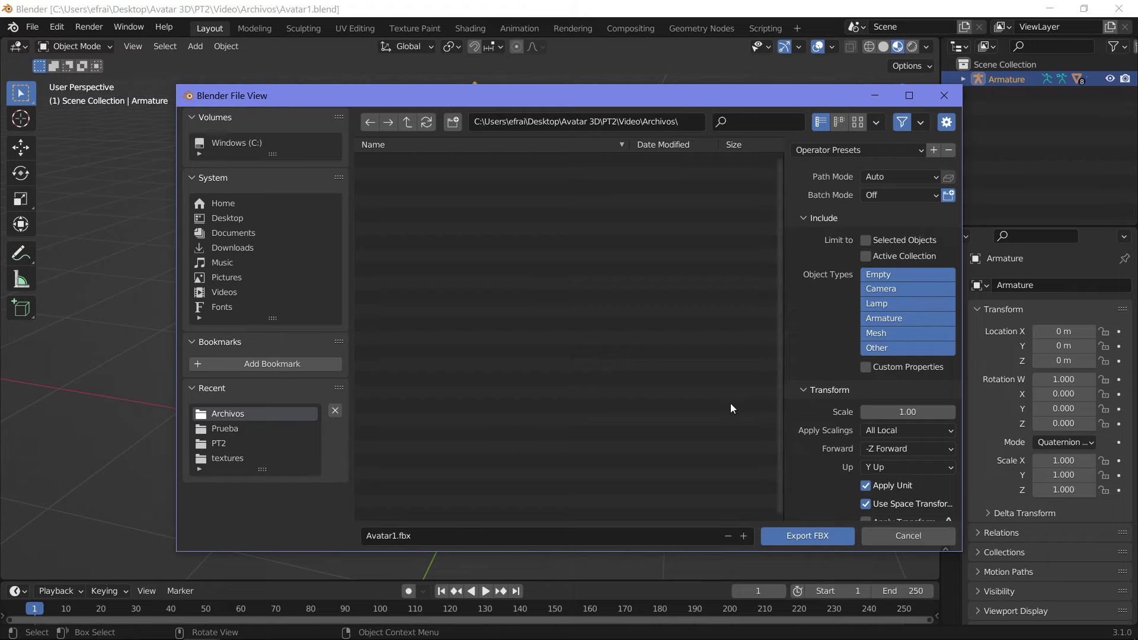
left_click(934, 176)
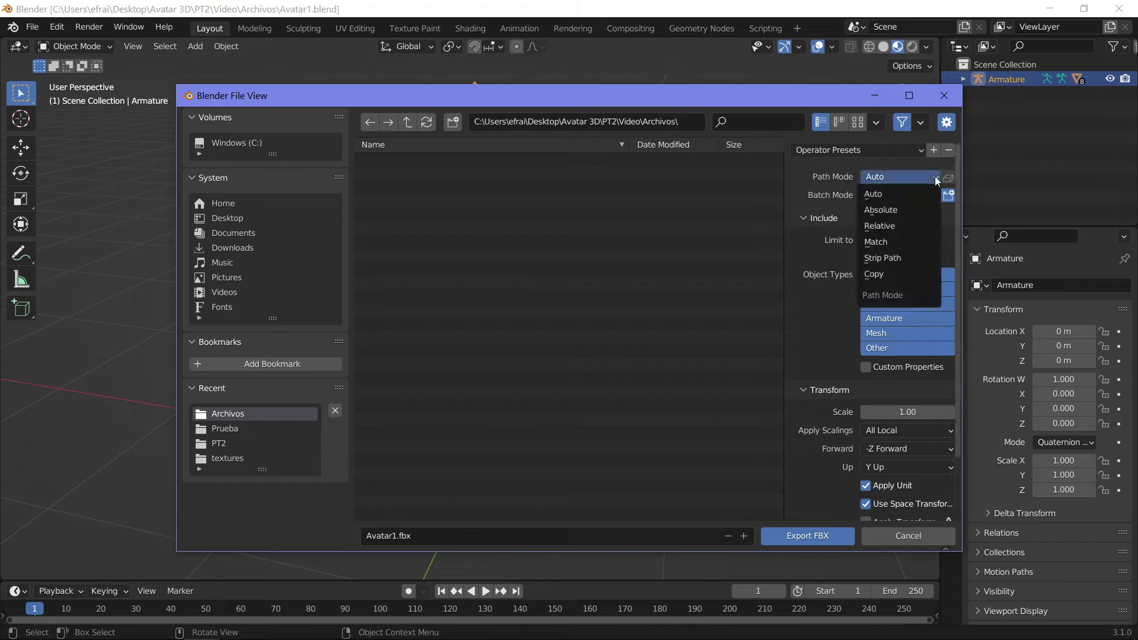
left_click(873, 273)
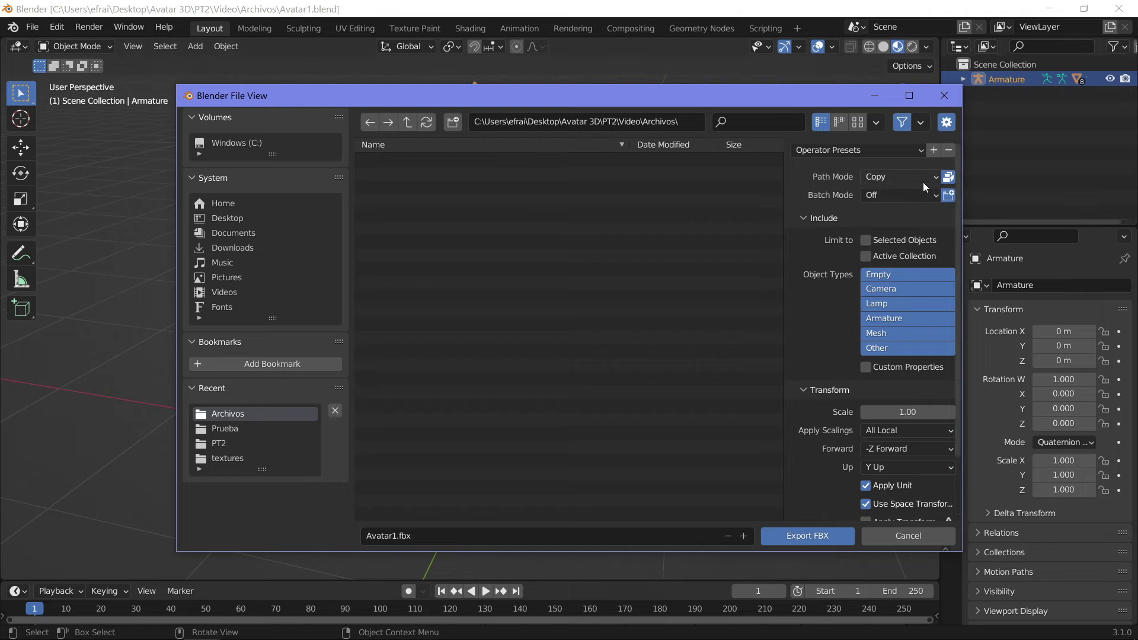
left_click(792, 536)
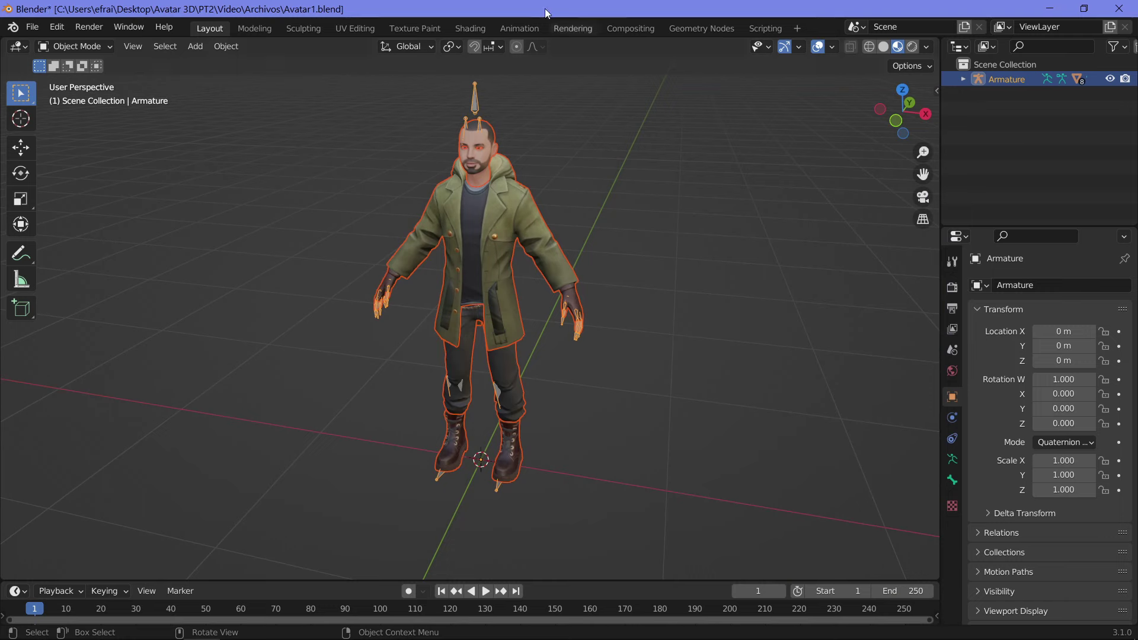
- Confirm Avatar1.fbx (1.95 MB) sits in Archivos beside Avatar1.blend and the .glb
left_click(127, 625)
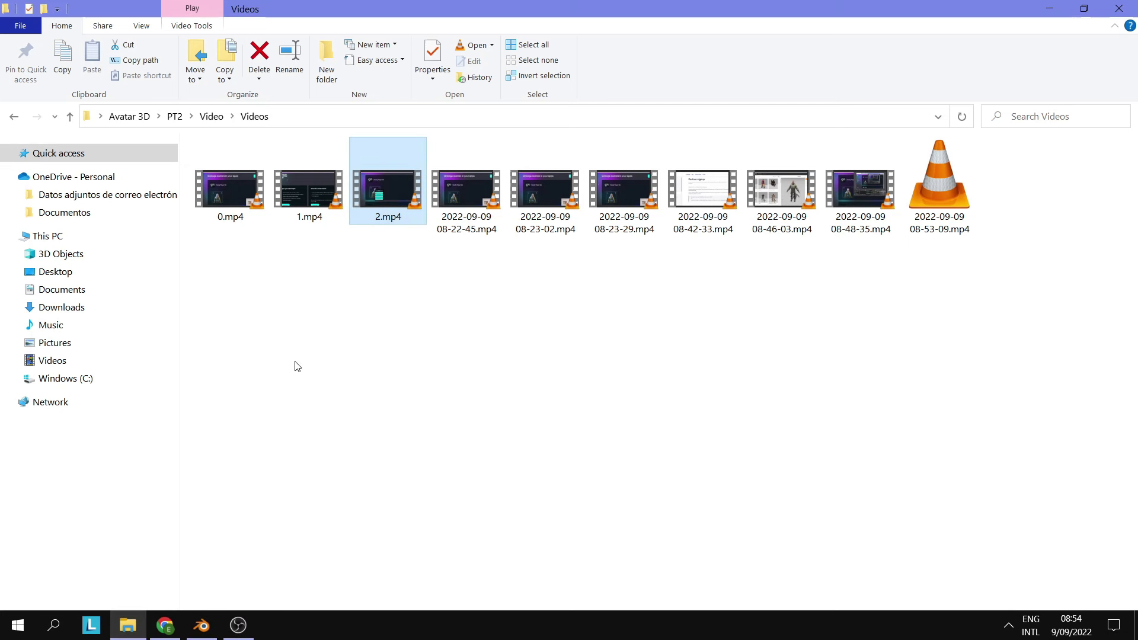
left_click(209, 118)
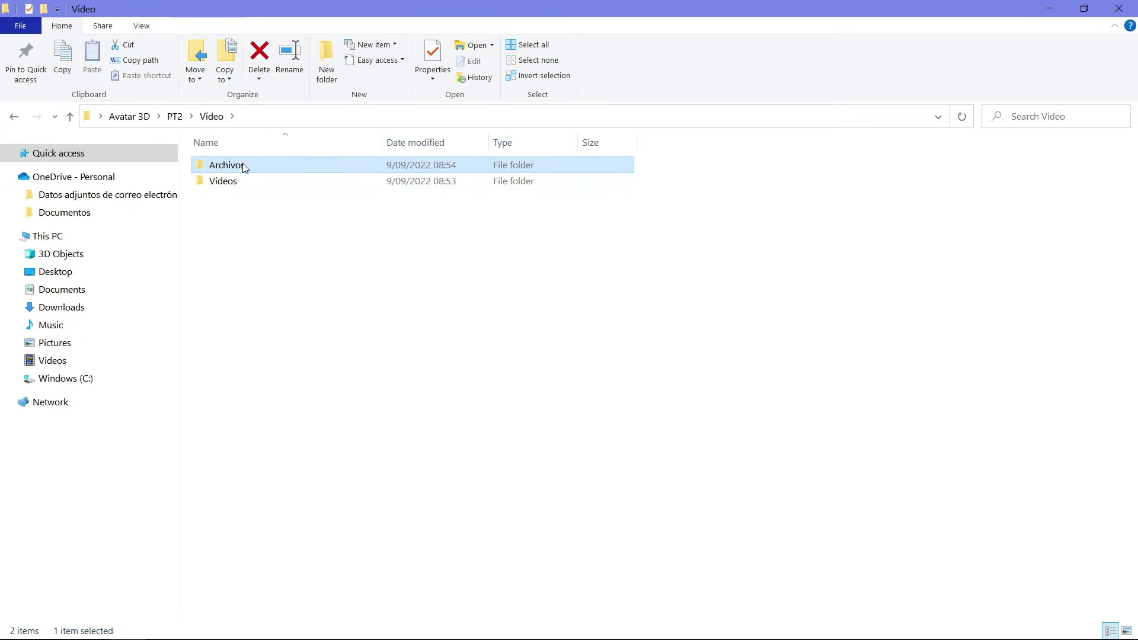
double_click(240, 166)
left_click(262, 213)
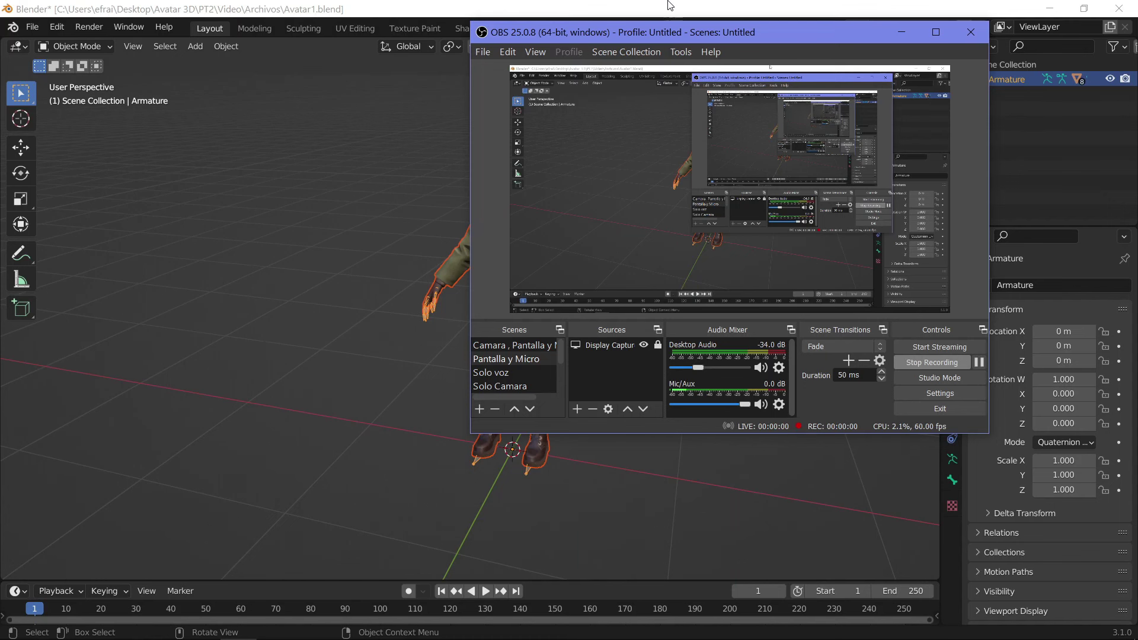
left_click(127, 625)
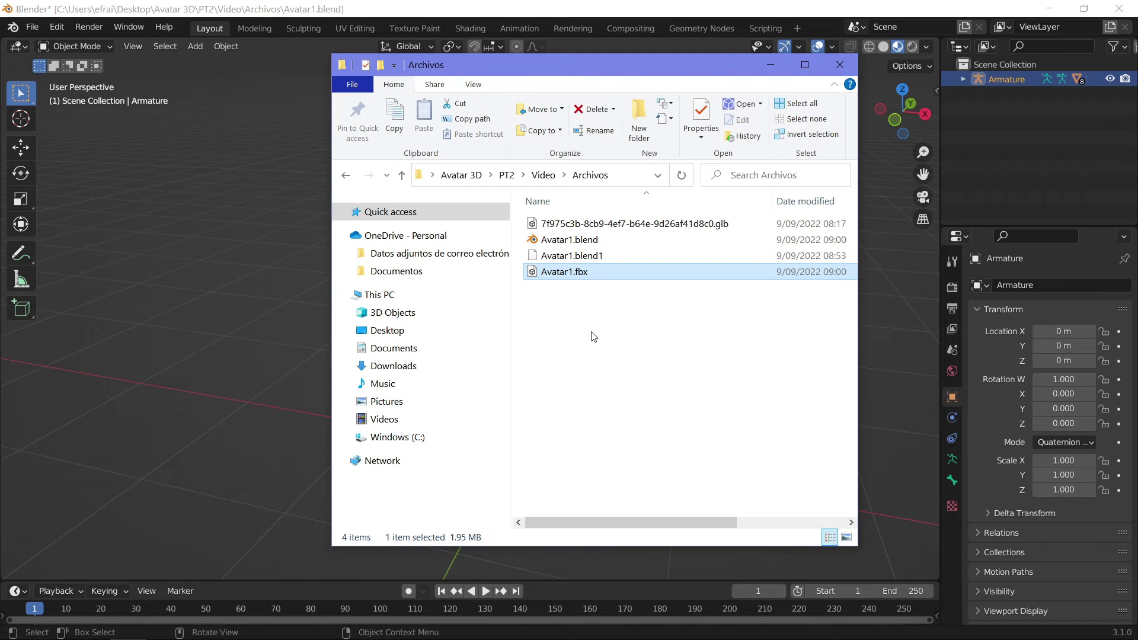
- Unpack the 13 packed textures into a textures folder in the current directory
left_click(652, 6)
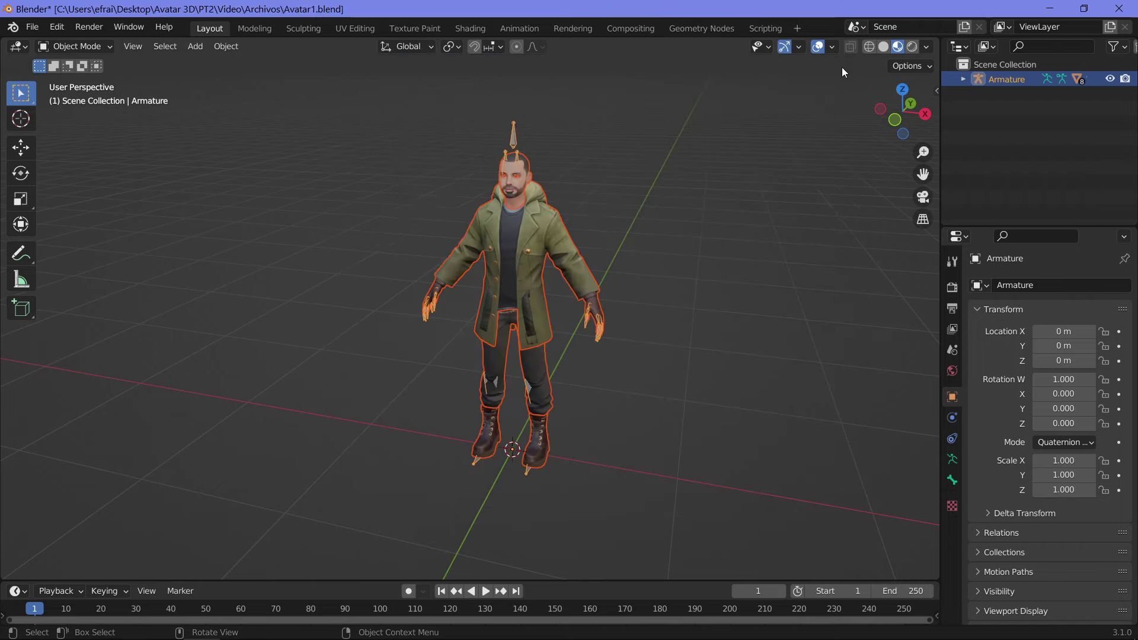
left_click(883, 47)
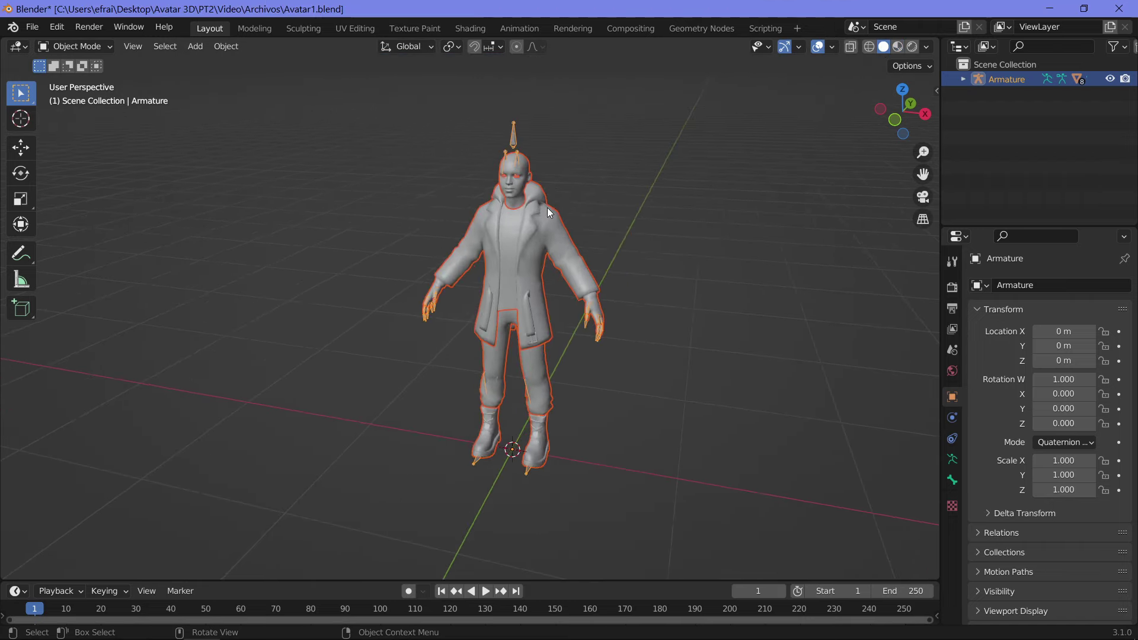
left_click(897, 47)
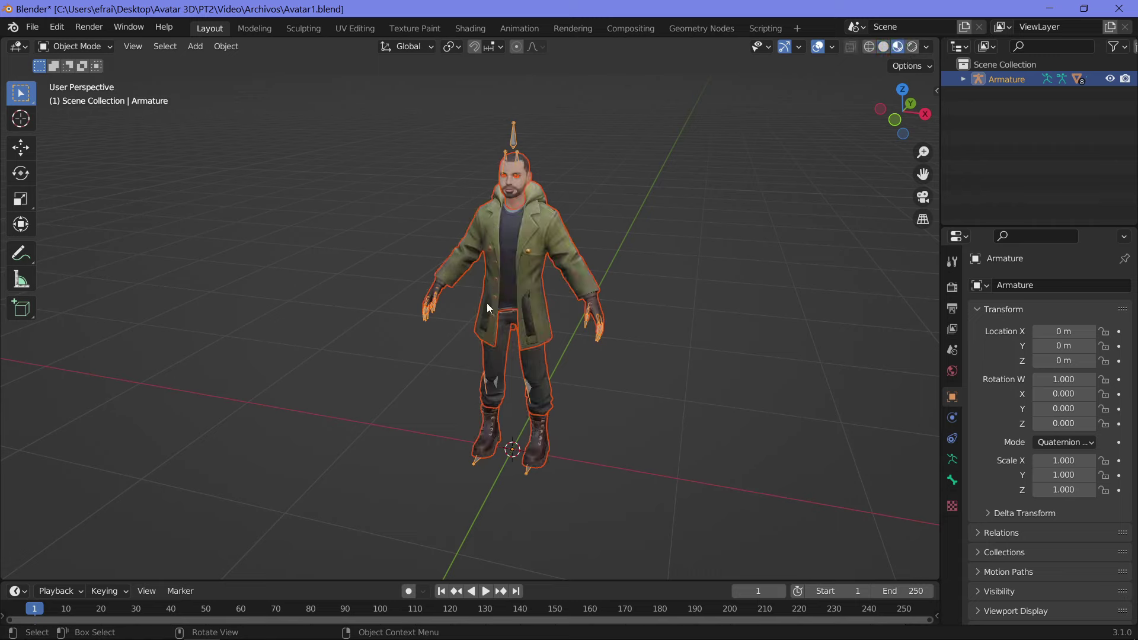
left_click(32, 31)
mouse_move(71, 262)
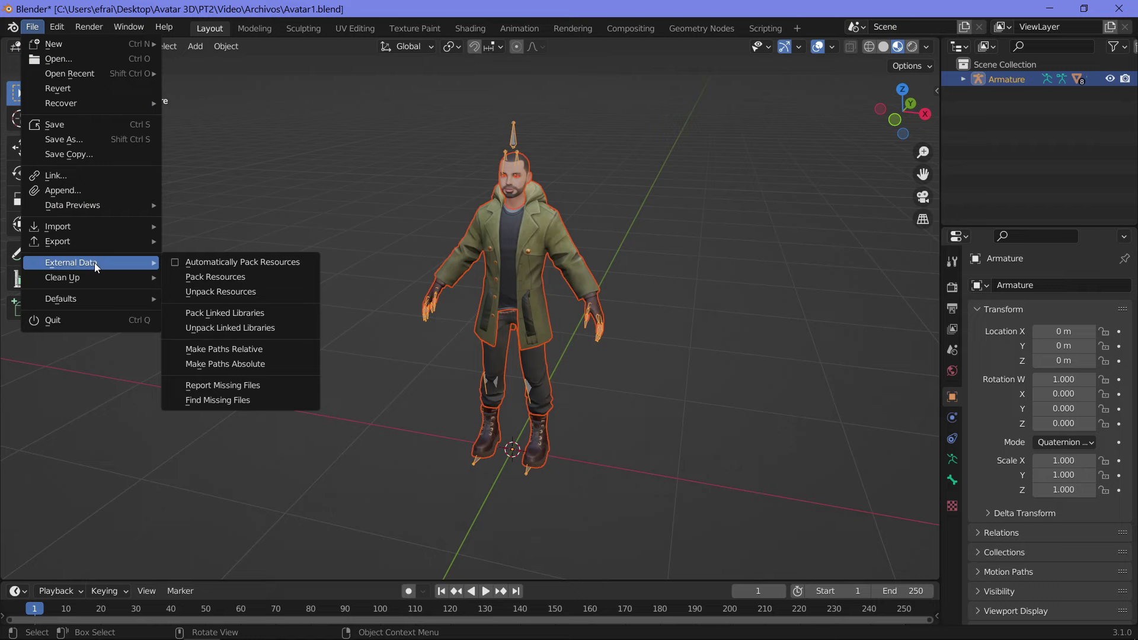
left_click(197, 293)
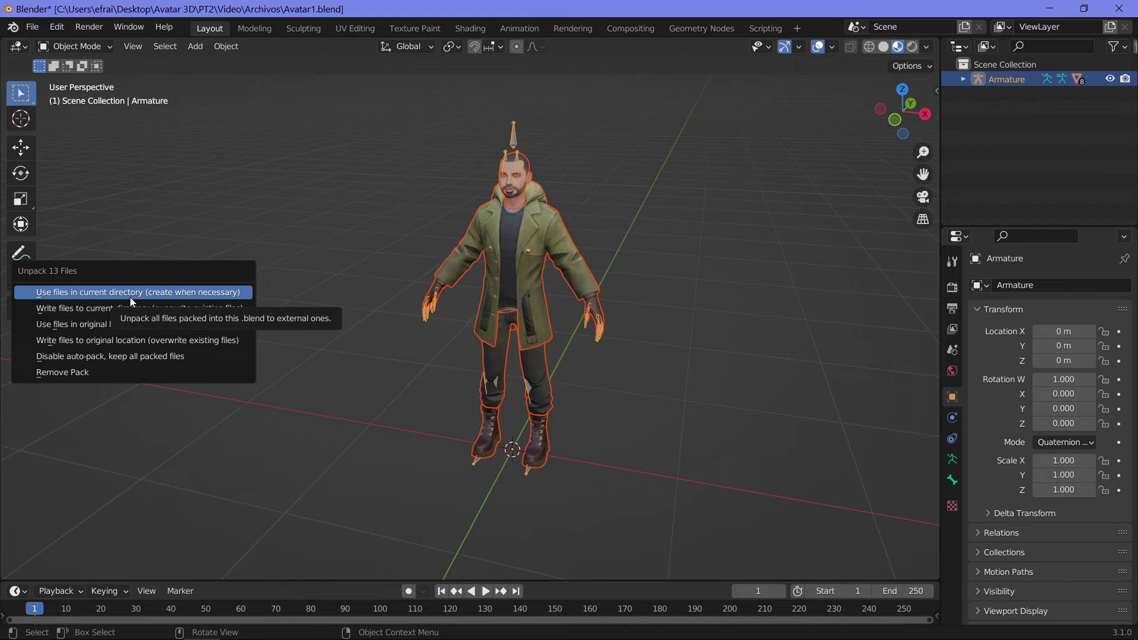
left_click(130, 296)
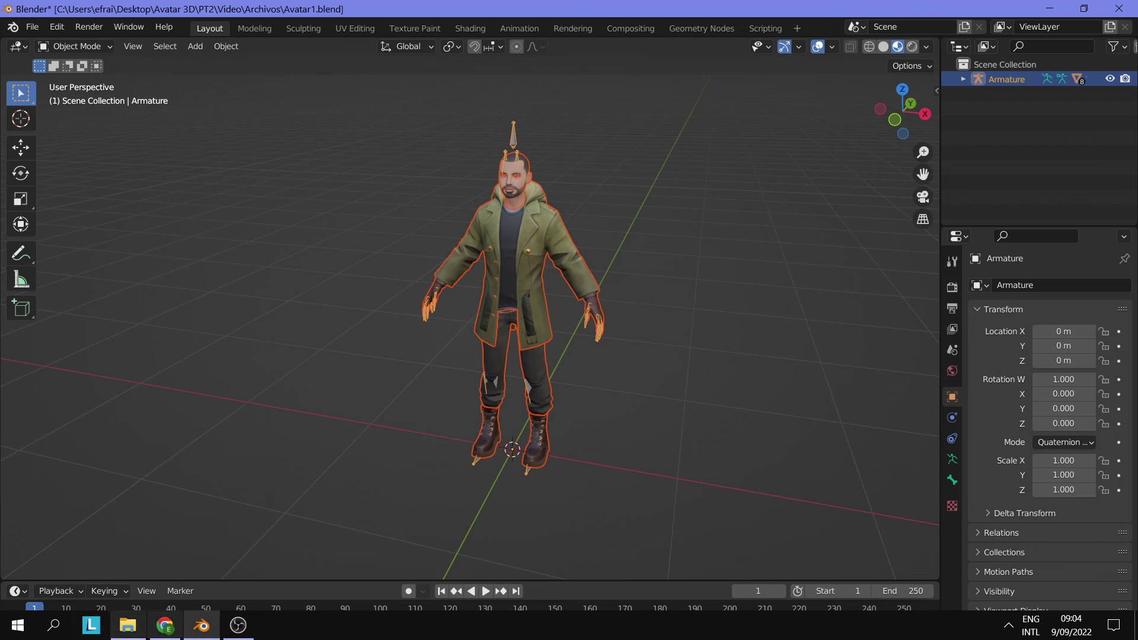
- Check the images in the Archivos textures folder and maximize the Explorer window
left_click(128, 633)
left_click(570, 224)
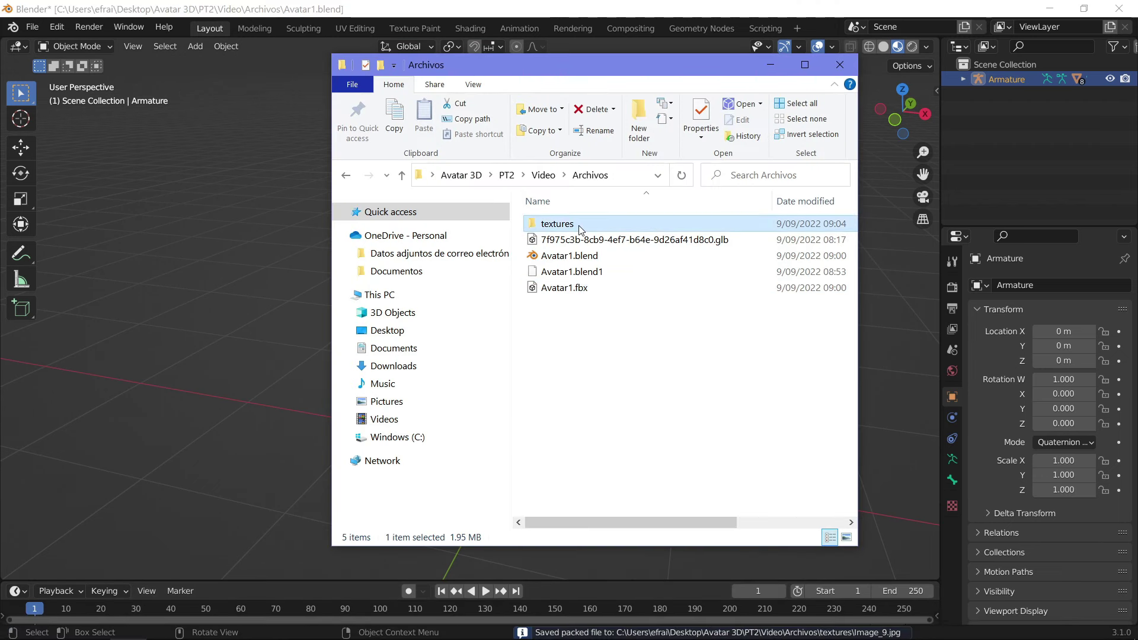
double_click(557, 230)
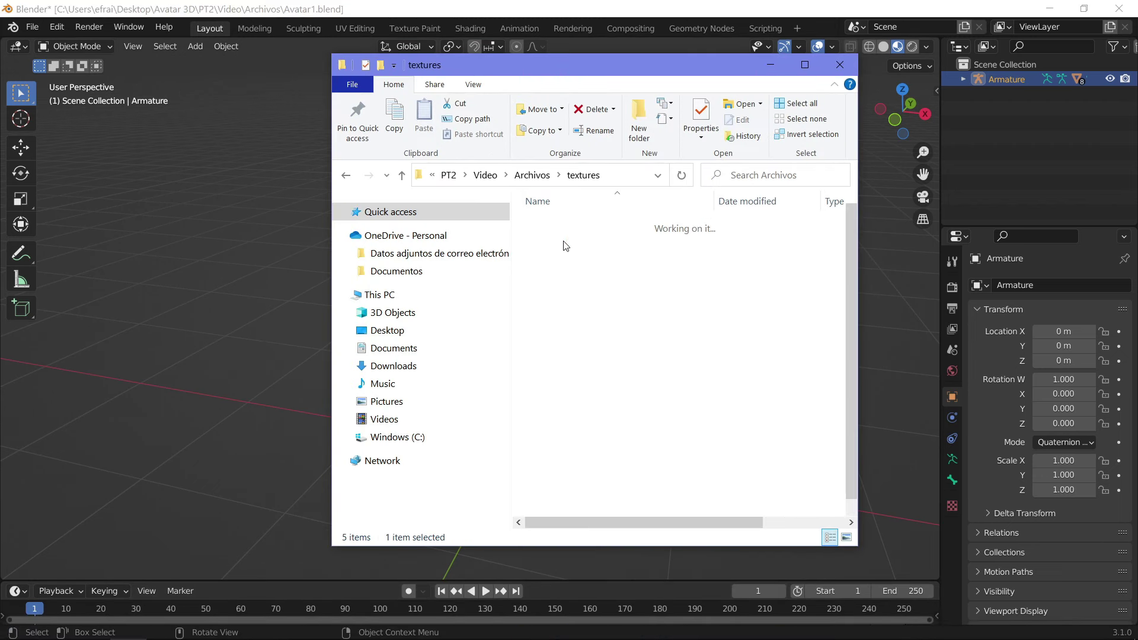
left_click(401, 175)
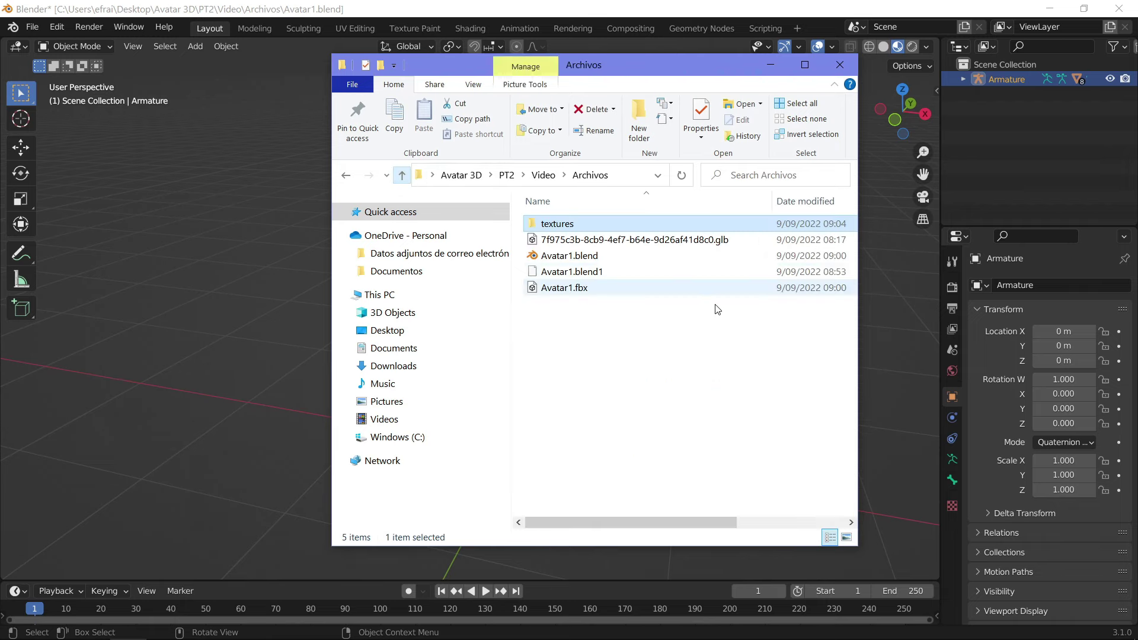
left_click(646, 288)
key("super+Up")
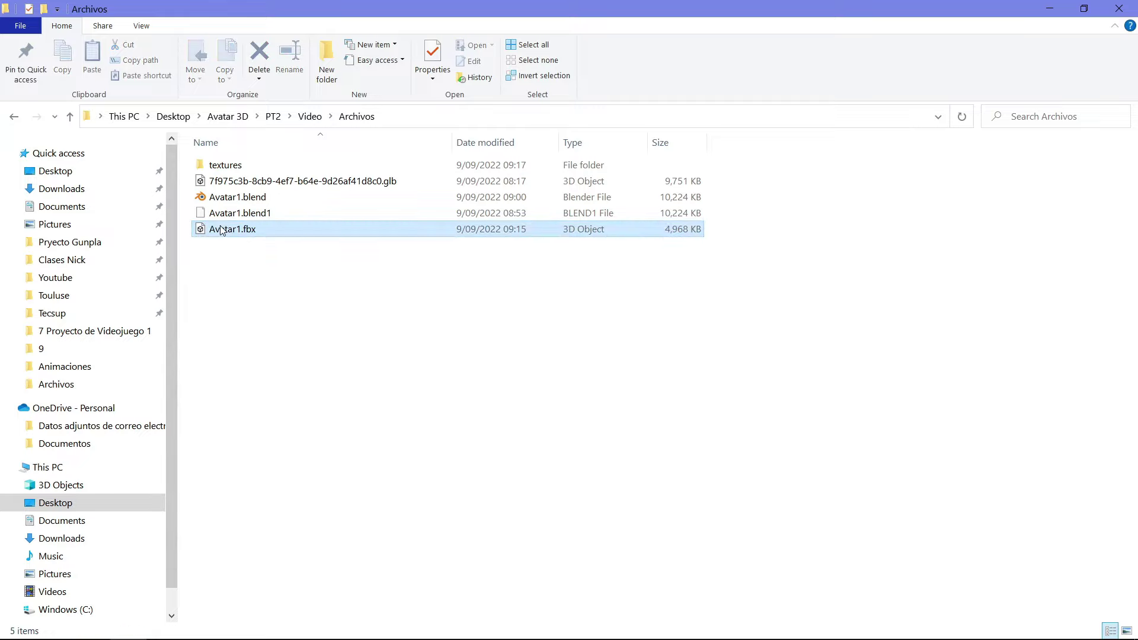
- Move Avatar1.fbx into the textures folder and compress it into textures.zip
left_click_drag(242, 230, 256, 167)
left_click(242, 170)
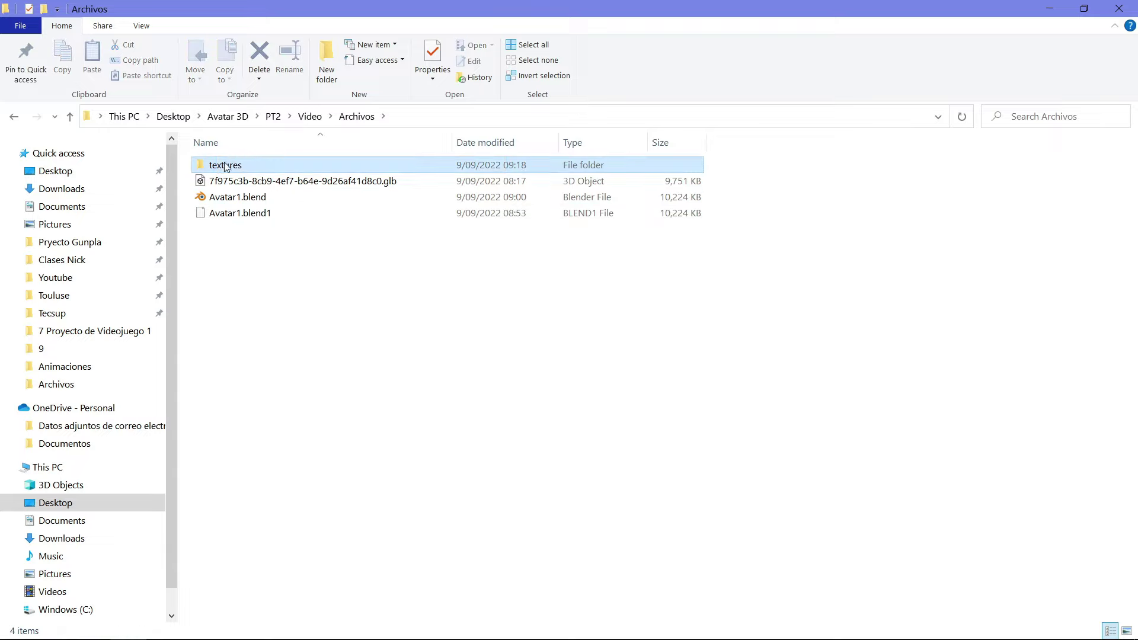
mouse_move(225, 165)
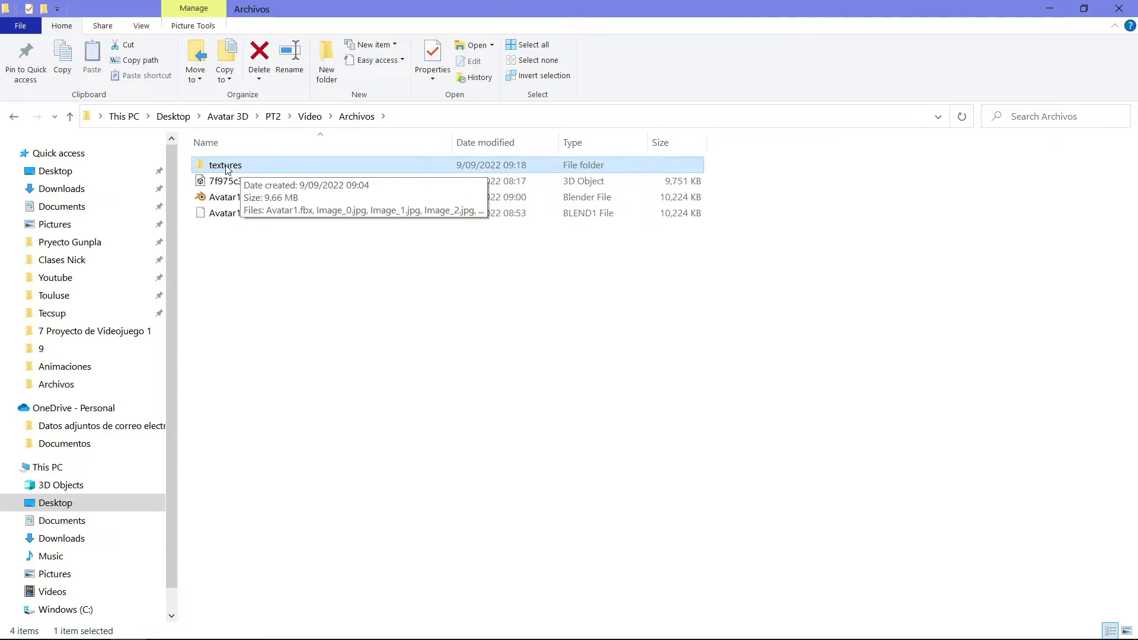
right_click(227, 169)
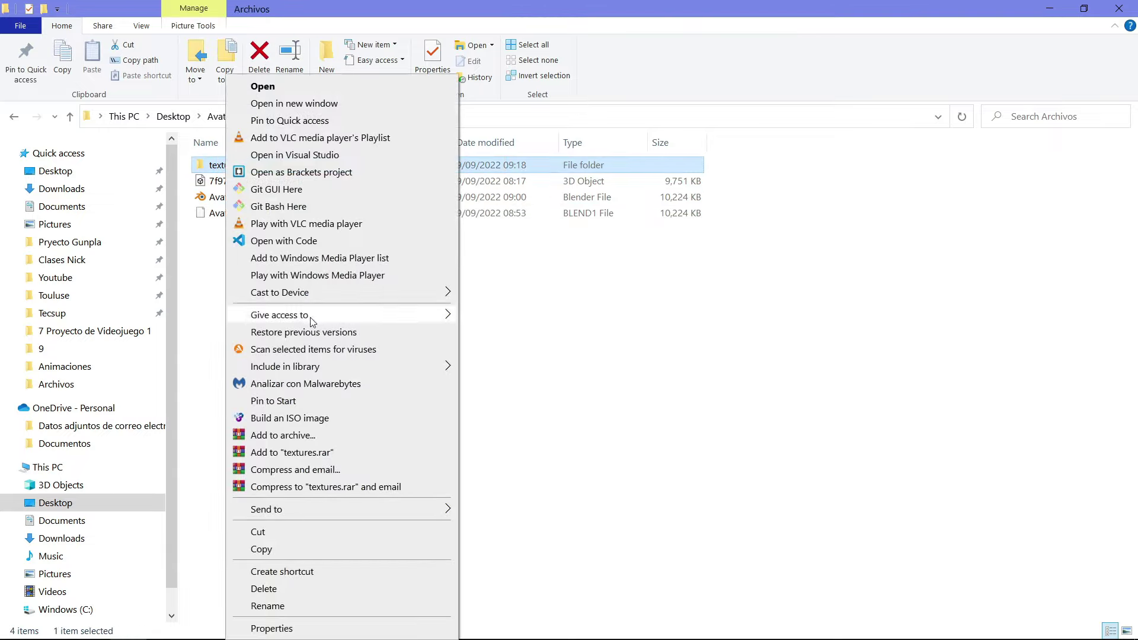
mouse_move(265, 510)
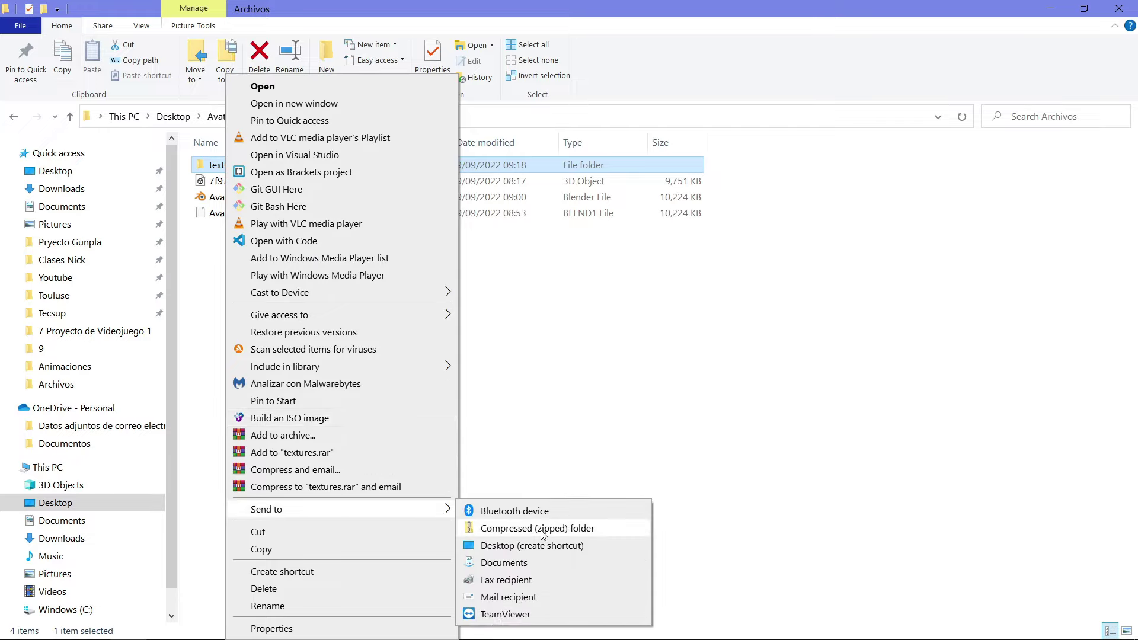
left_click(543, 533)
left_click(269, 266)
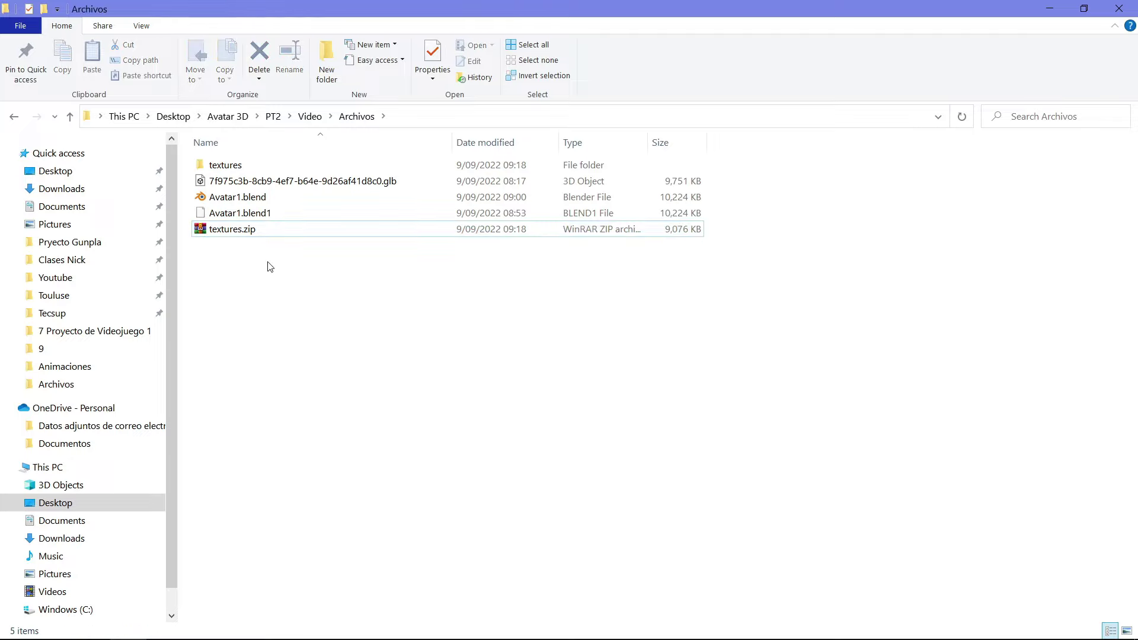
left_click(253, 234)
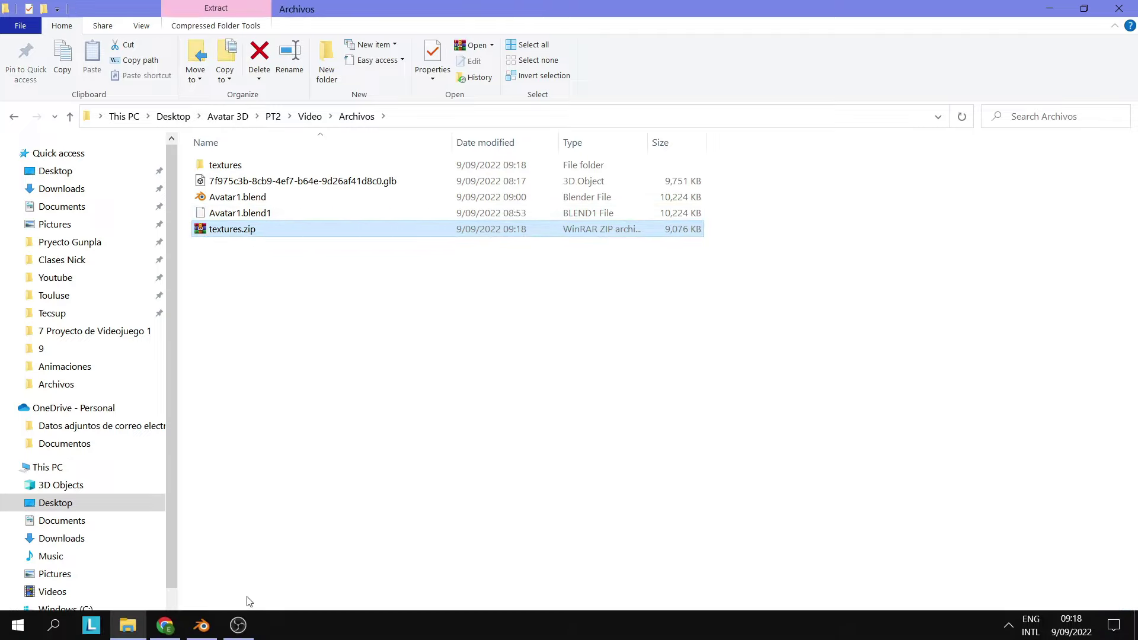
left_click(166, 625)
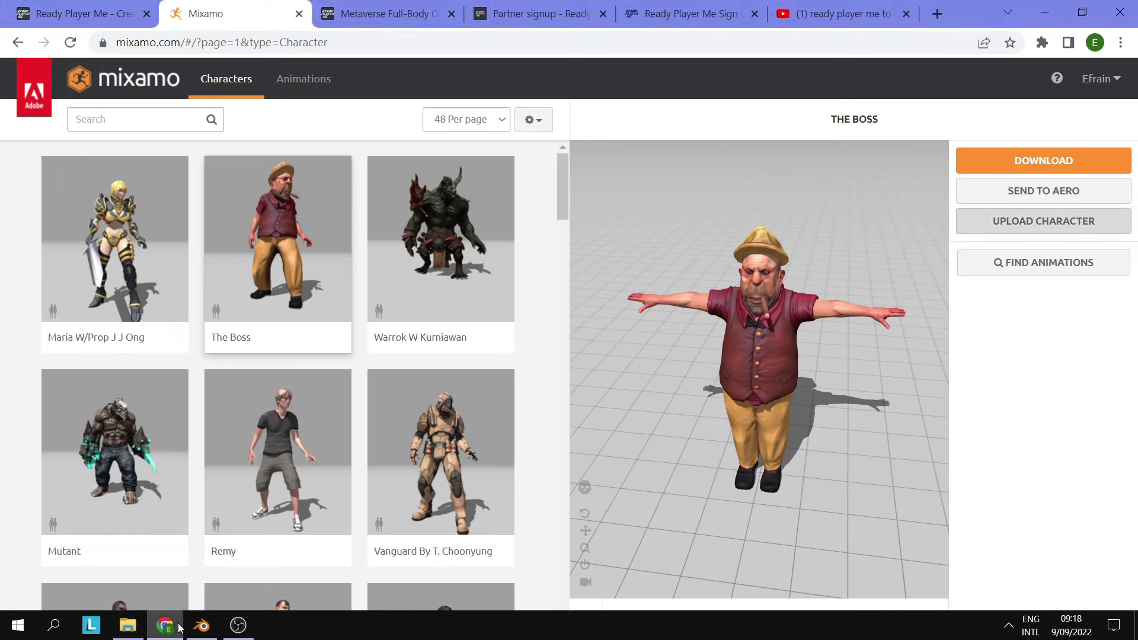
- Upload textures.zip through Mixamo's Auto-Rigger and accept it as the current character
left_click(1020, 222)
left_click(507, 455)
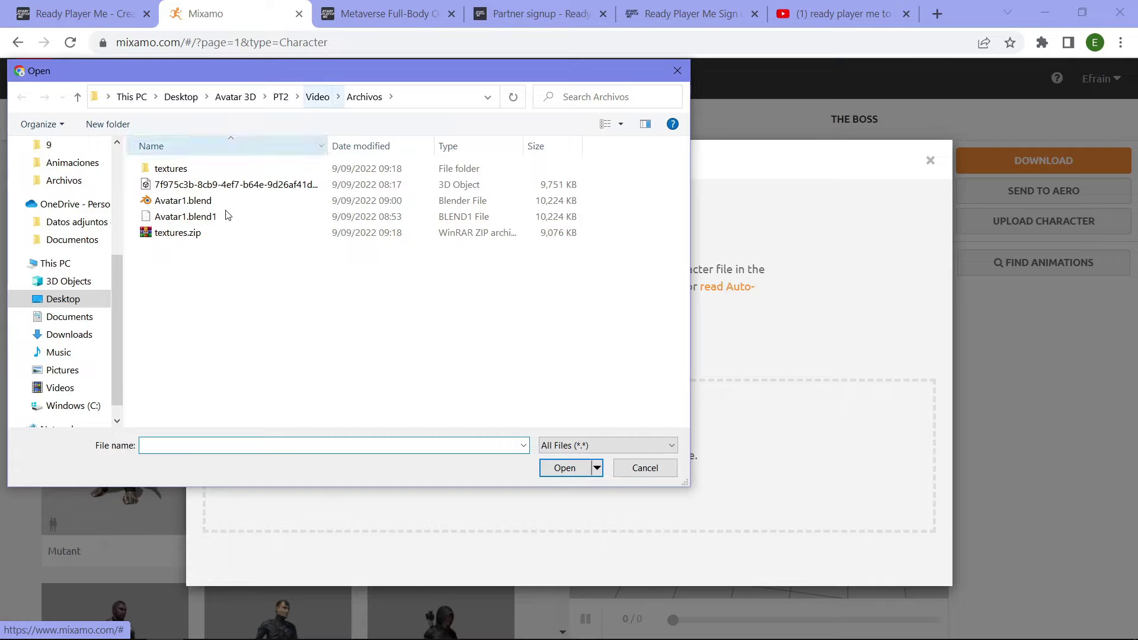
double_click(178, 232)
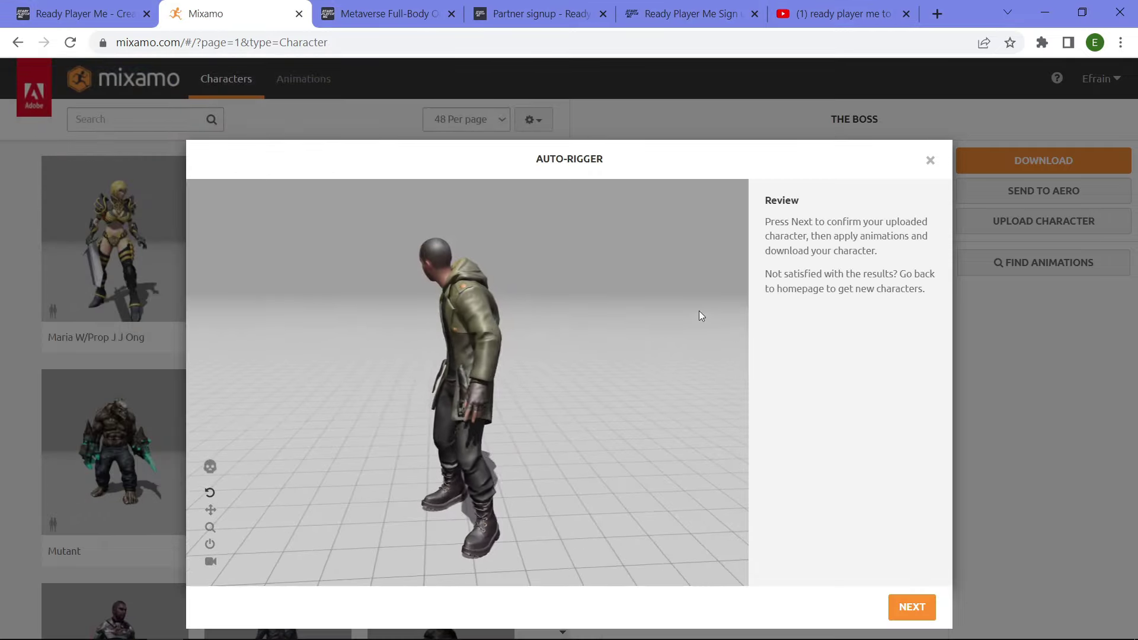
left_click(896, 600)
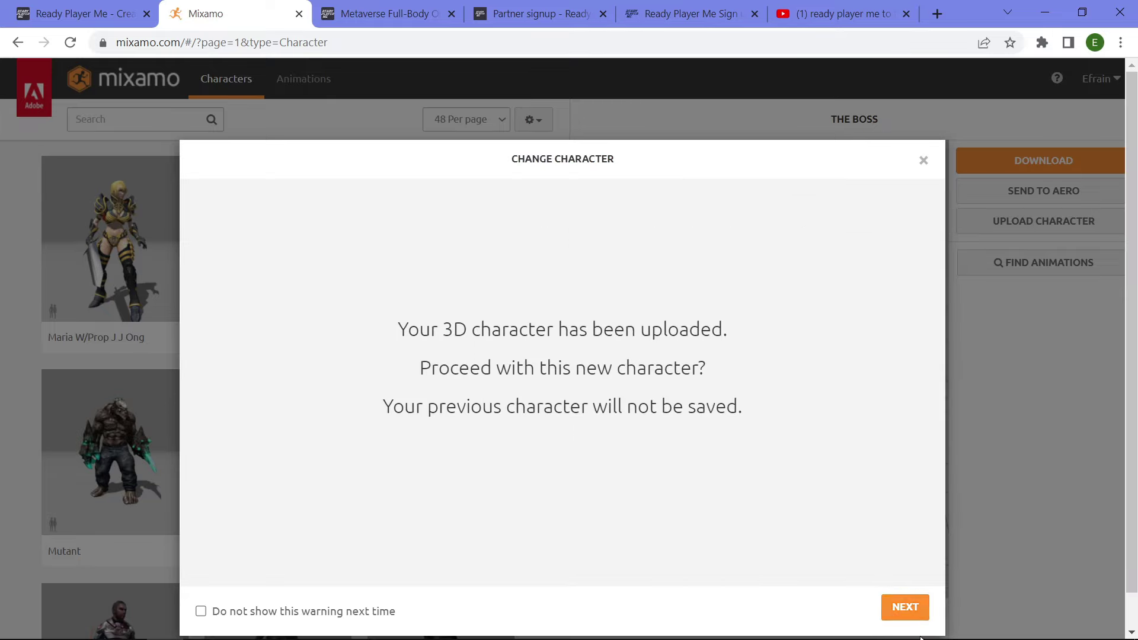
left_click(907, 616)
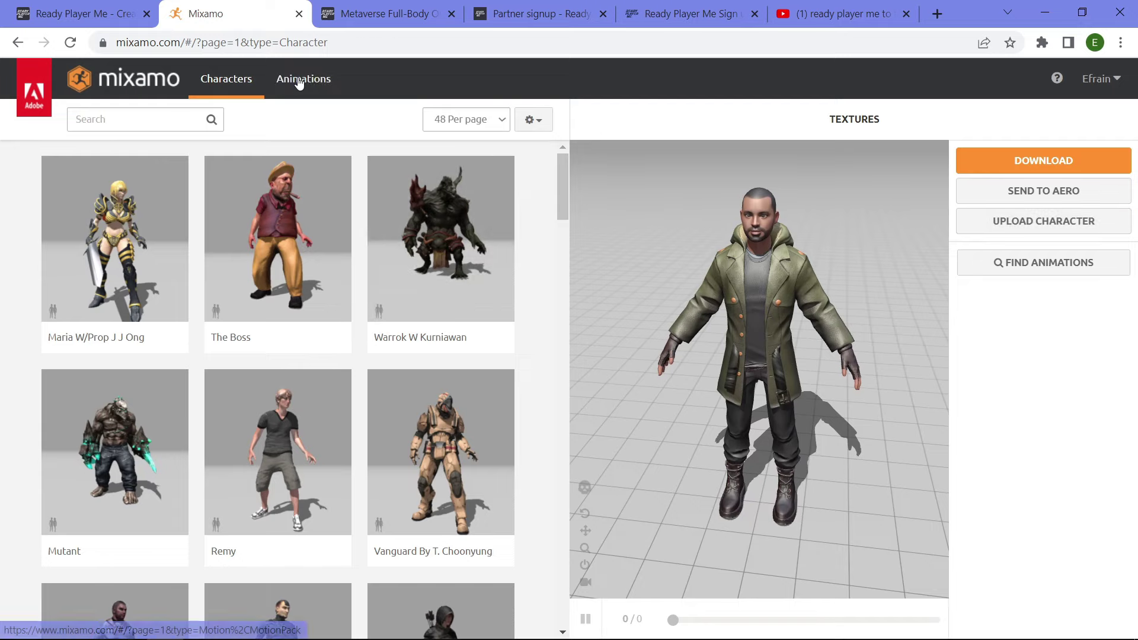
- Browse the Mixamo Animations library, briefly checking the Ready Player Me avatars page
left_click(300, 81)
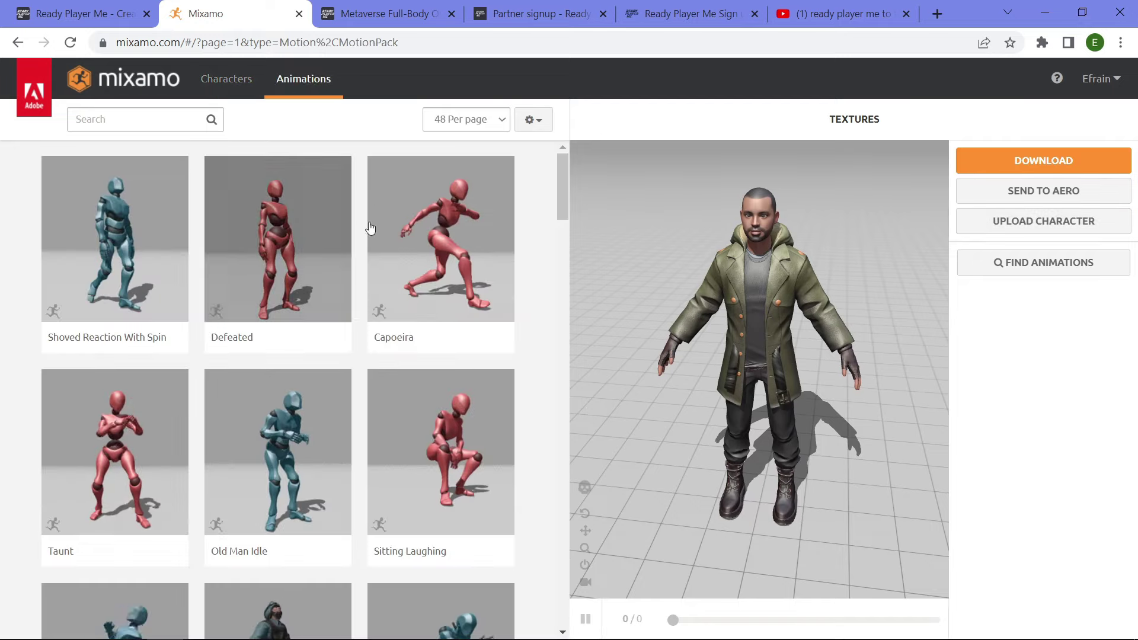
scroll(280, 456, "down", 1)
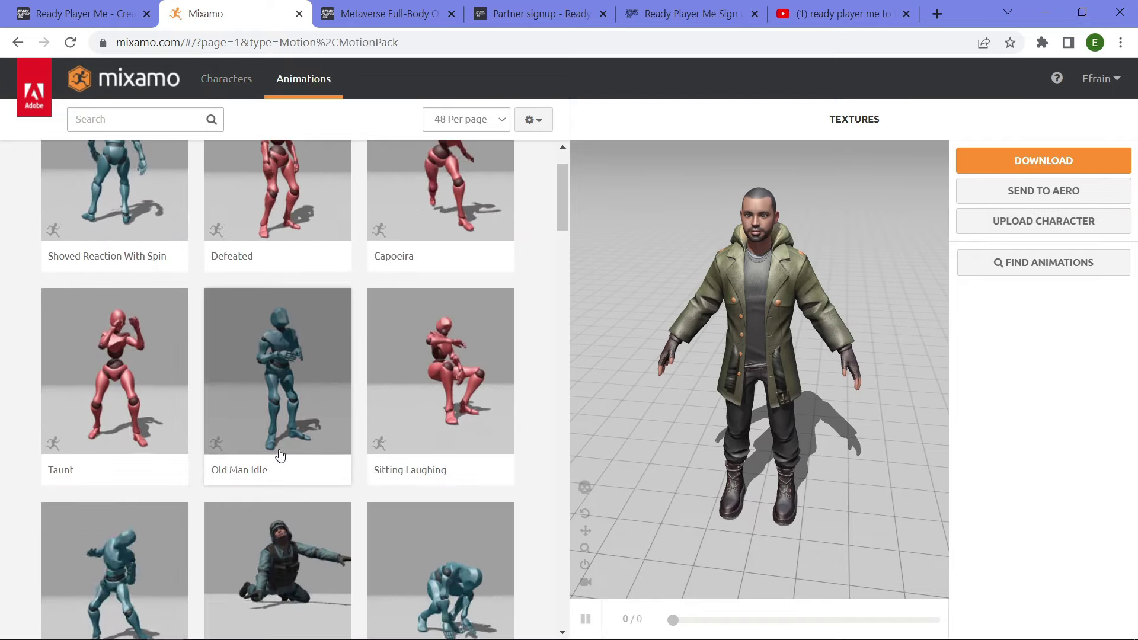
scroll(292, 272, "up", 1)
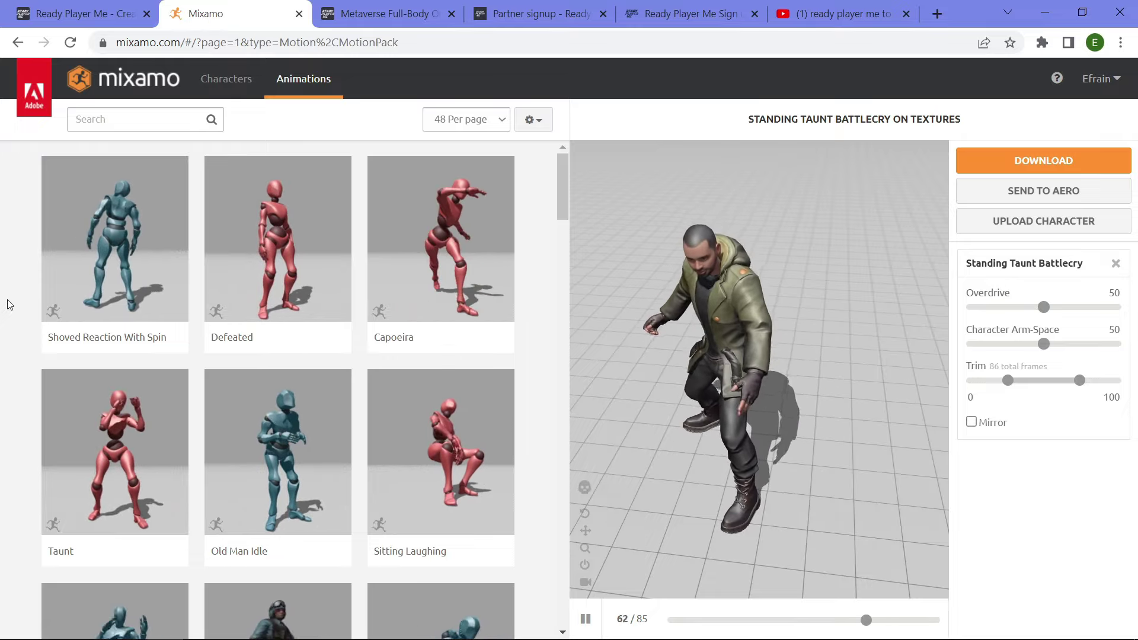
left_click(97, 13)
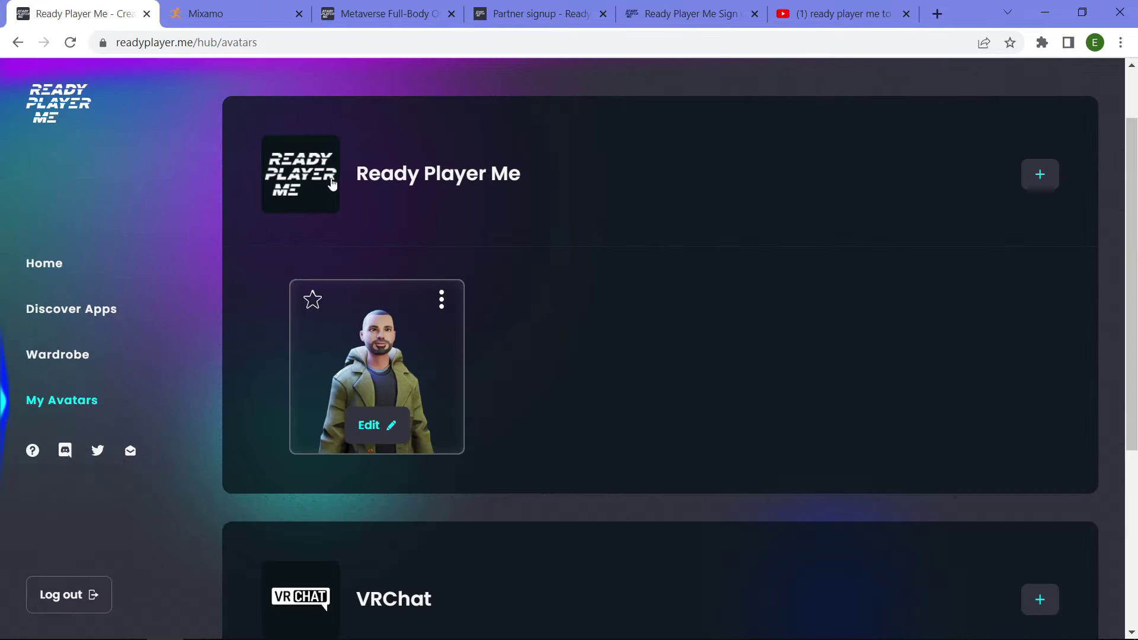
left_click(227, 7)
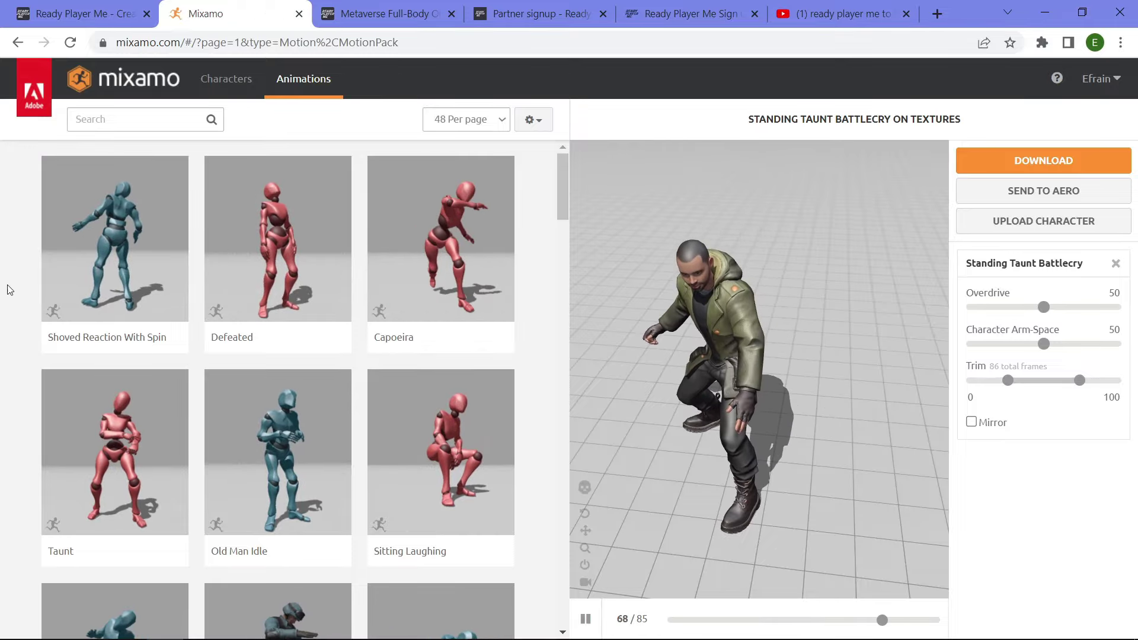
- Scroll the animation grid to find and preview Standing Taunt Battlecry on the avatar
scroll(452, 300, "down", 15)
scroll(444, 343, "down", 15)
scroll(442, 349, "down", 15)
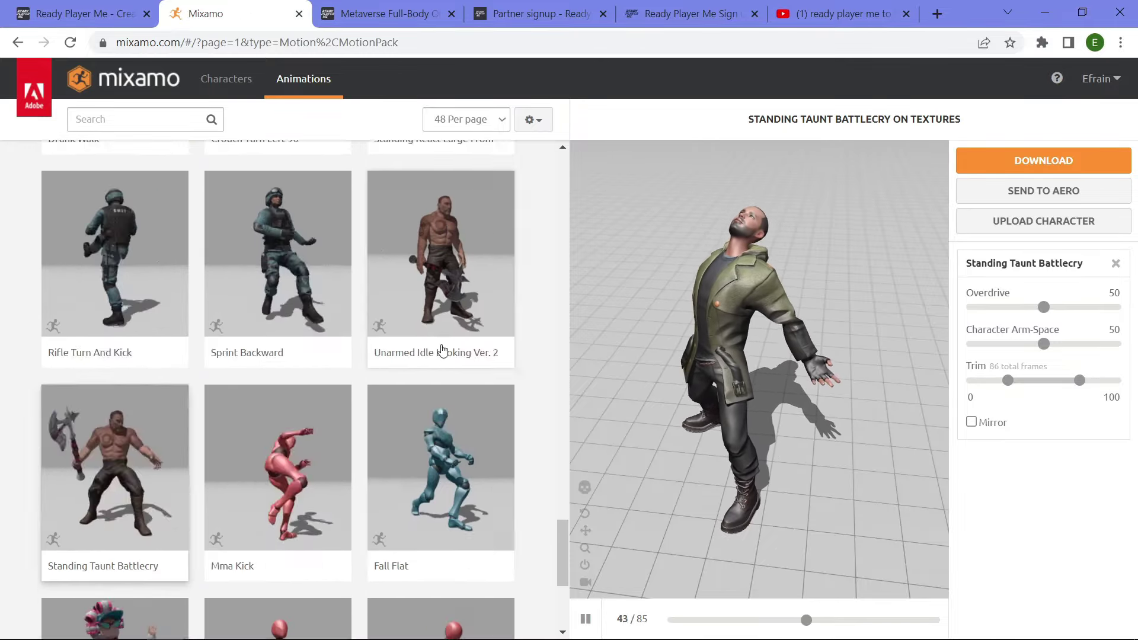
scroll(442, 351, "down", 5)
scroll(419, 353, "up", 8)
scroll(419, 386, "up", 20)
scroll(418, 441, "down", 10)
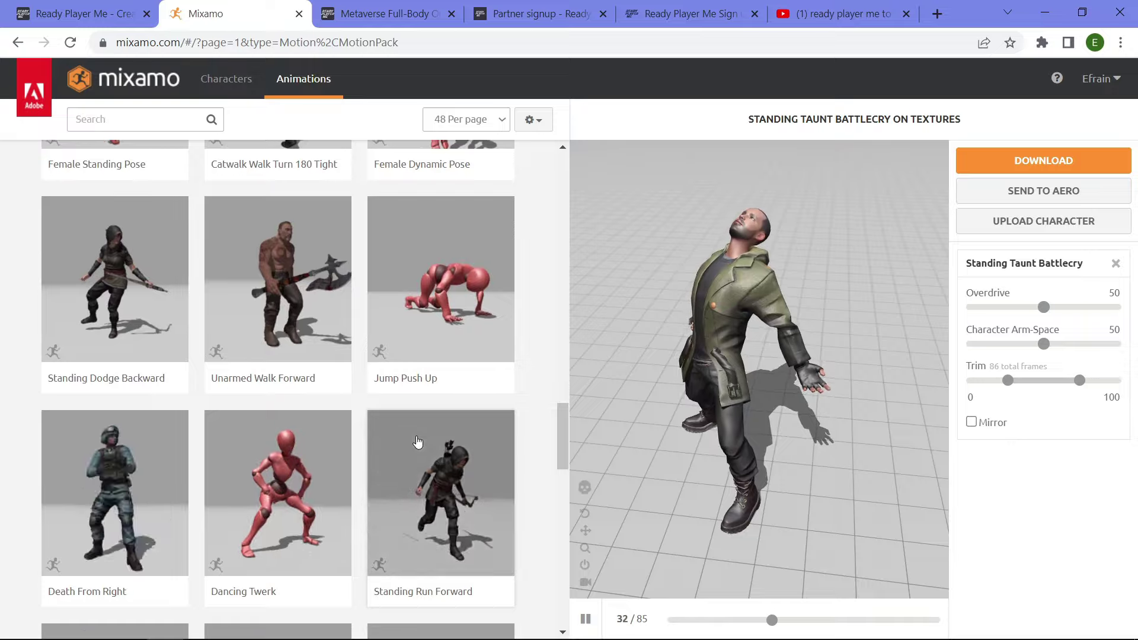
scroll(417, 442, "down", 10)
scroll(417, 442, "up", 10)
scroll(418, 442, "down", 5)
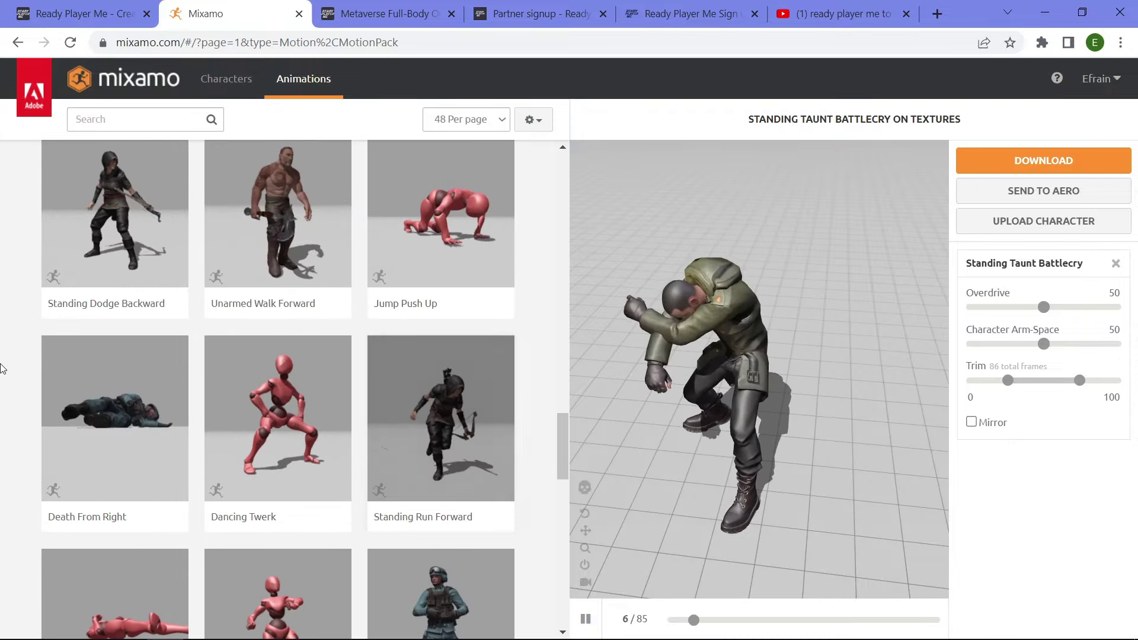